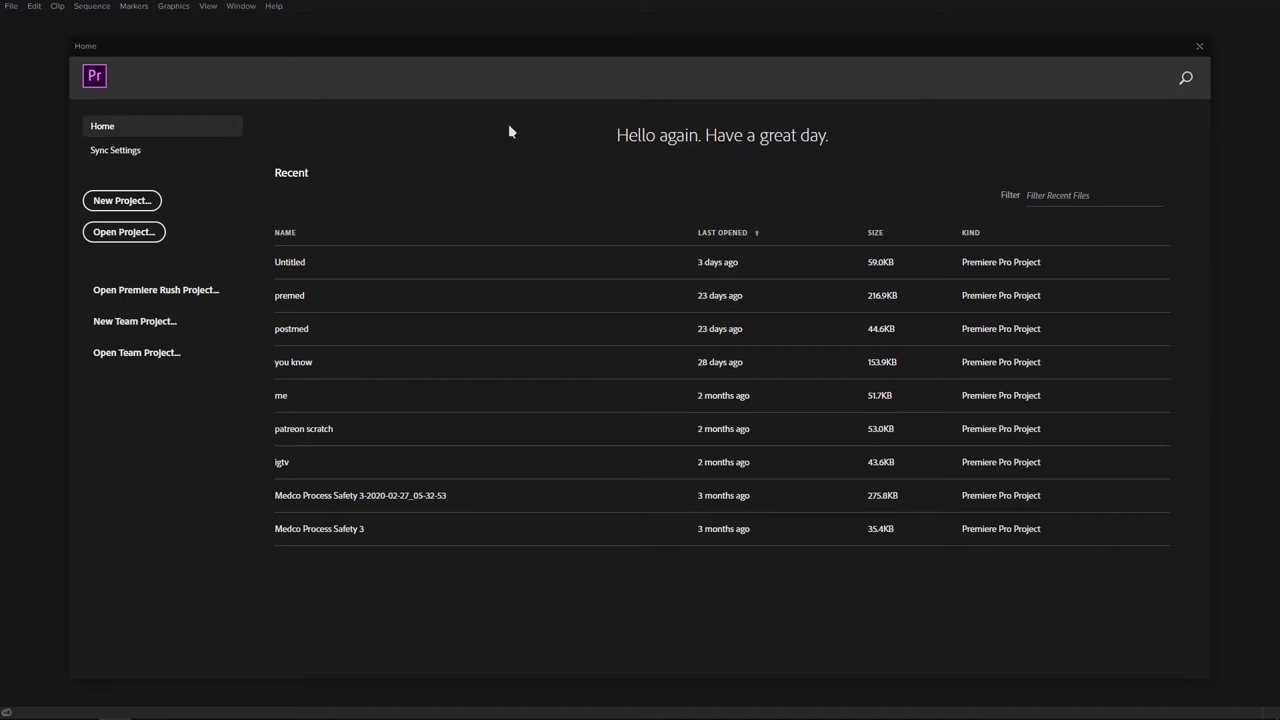
# Step: Create a new Premiere Pro project named 'wiggling head'
pyautogui.click(119, 203)
pyautogui.write('wiggling head')
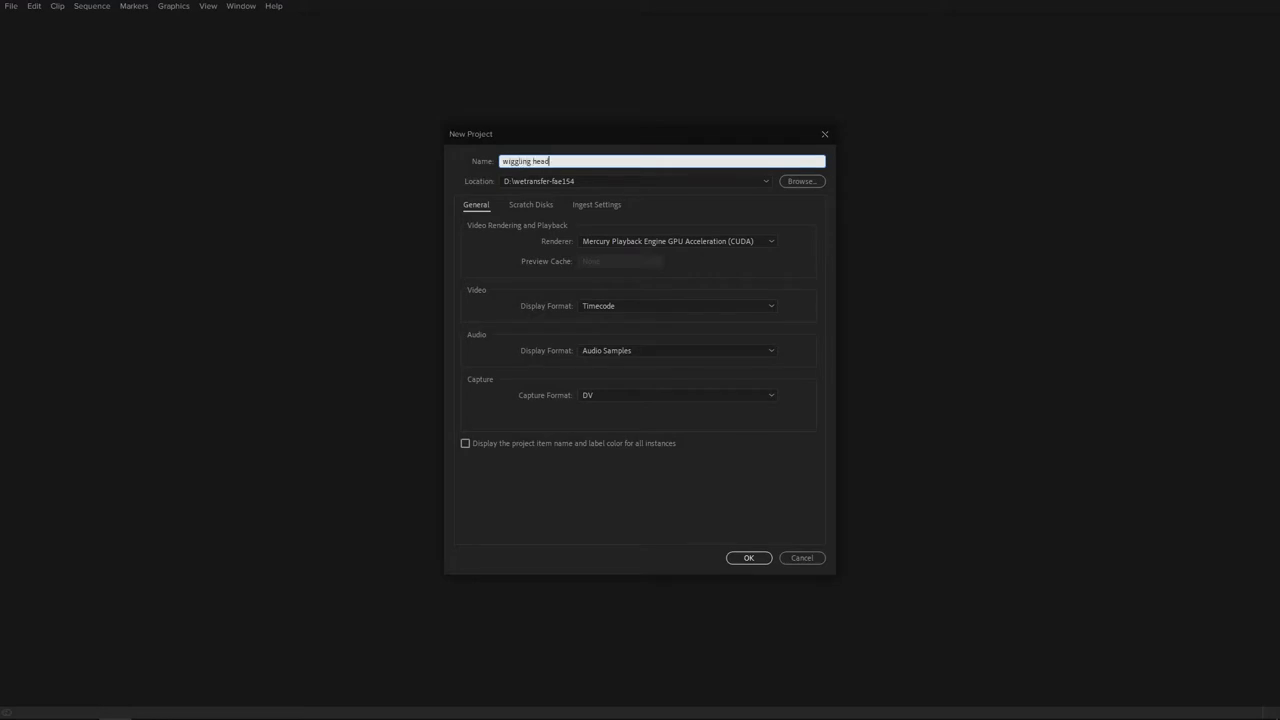
pyautogui.click(748, 558)
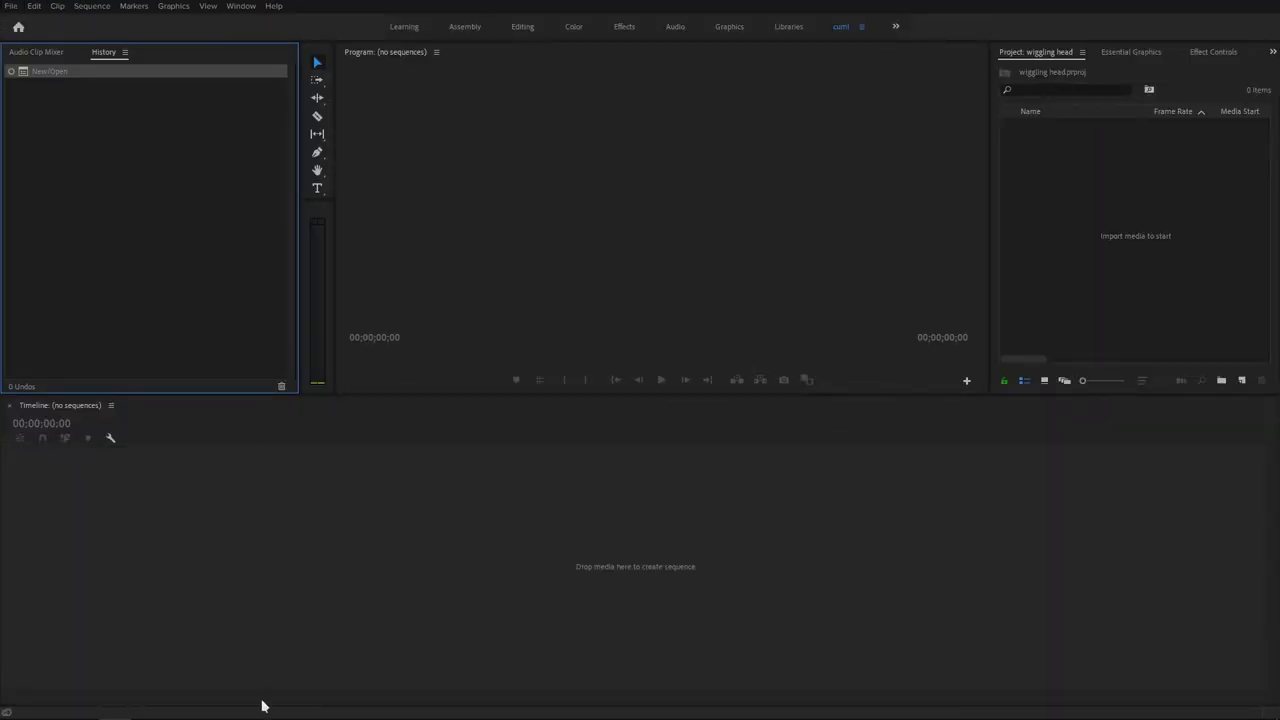
# Step: Drag IMG-20200423-WA0002.jpg from the photos folder onto the empty Timeline to build a sequence
pyautogui.moveTo(257, 712)
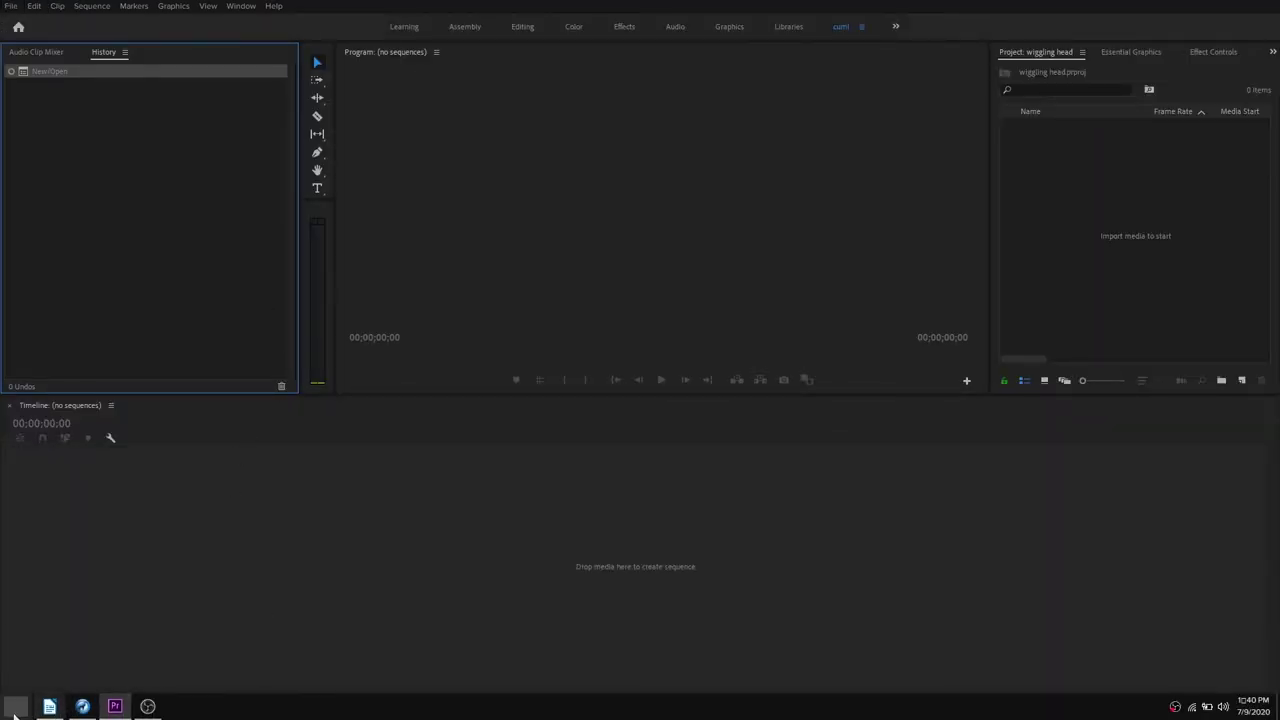
pyautogui.click(49, 706)
pyautogui.scroll(-3, 836, 402)
pyautogui.scroll(-3, 836, 402)
pyautogui.scroll(-2, 836, 402)
pyautogui.scroll(1, 836, 402)
pyautogui.moveTo(968, 488); pyautogui.dragTo(281, 571)
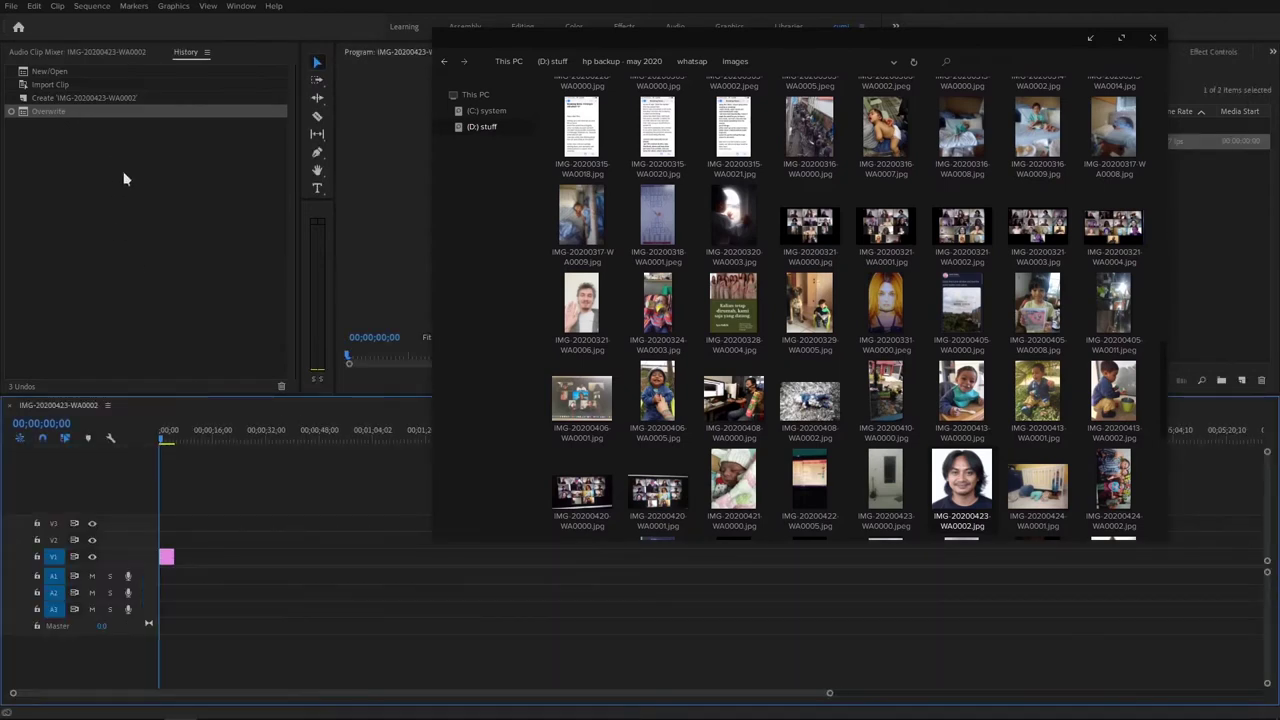
pyautogui.click(166, 441)
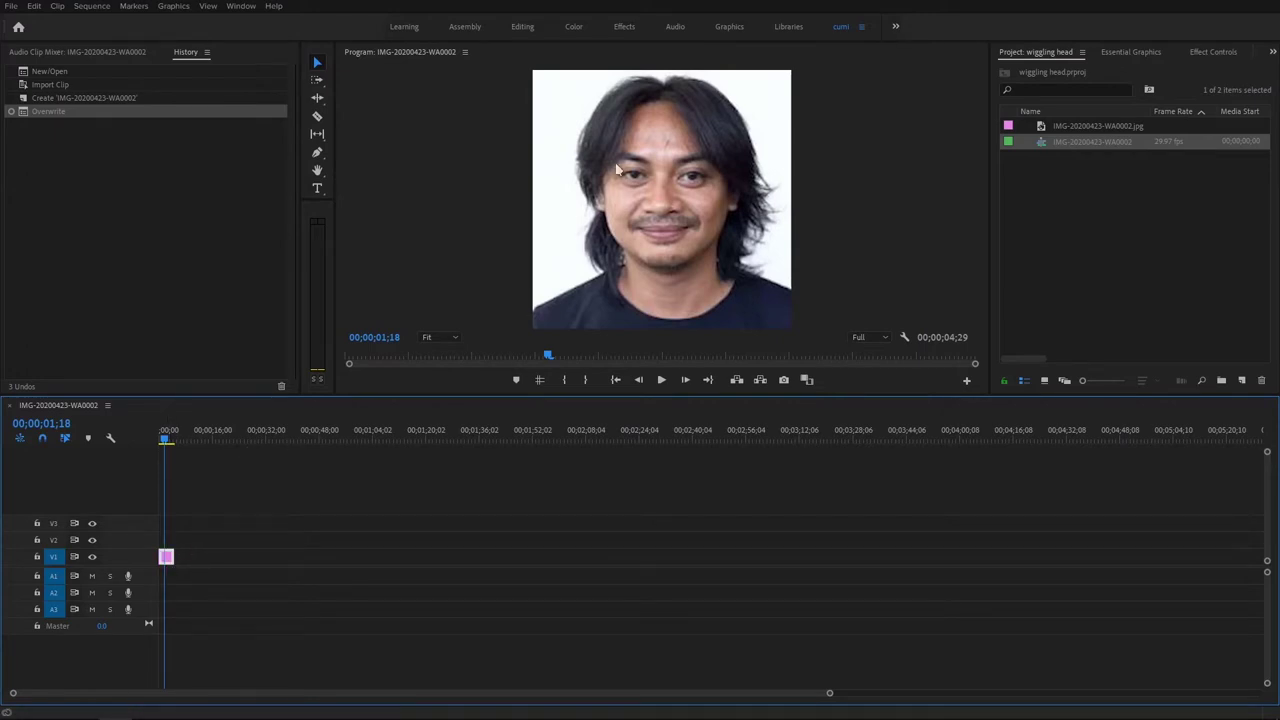
# Step: Add a rectangle opacity mask to the portrait clip with Feather set to 0
pyautogui.rightClick(167, 561)
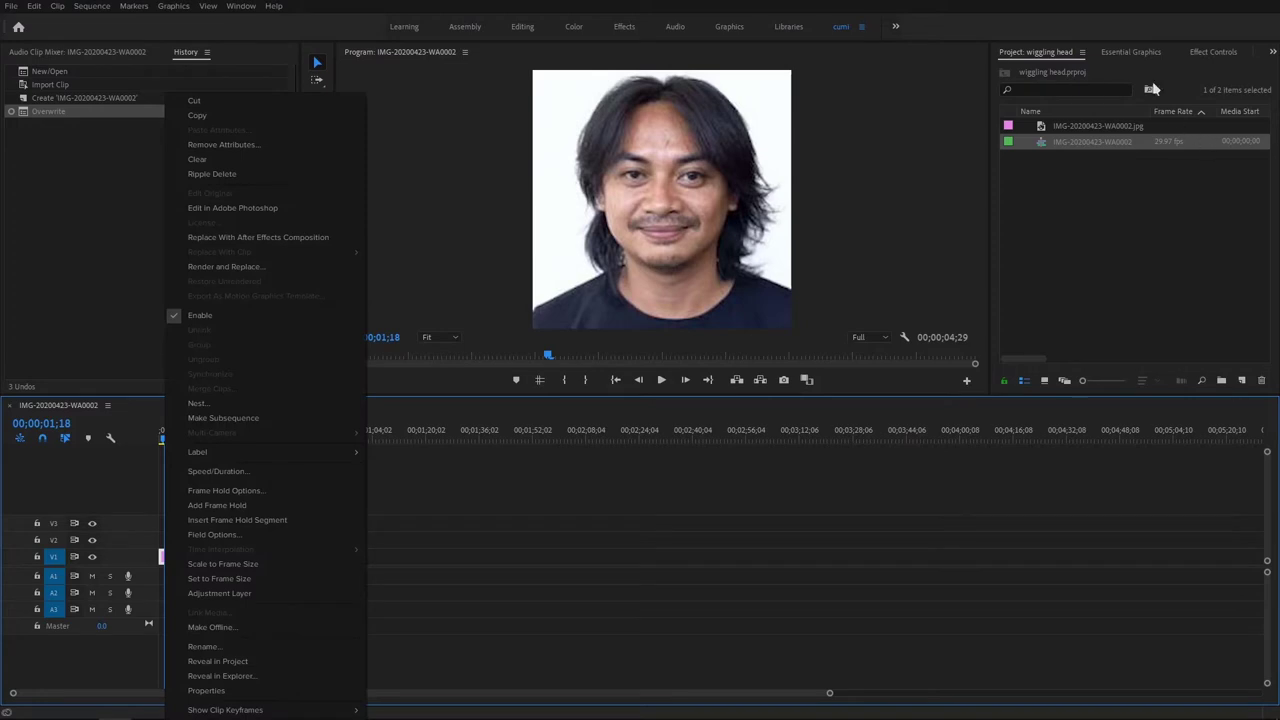
pyautogui.click(1230, 51)
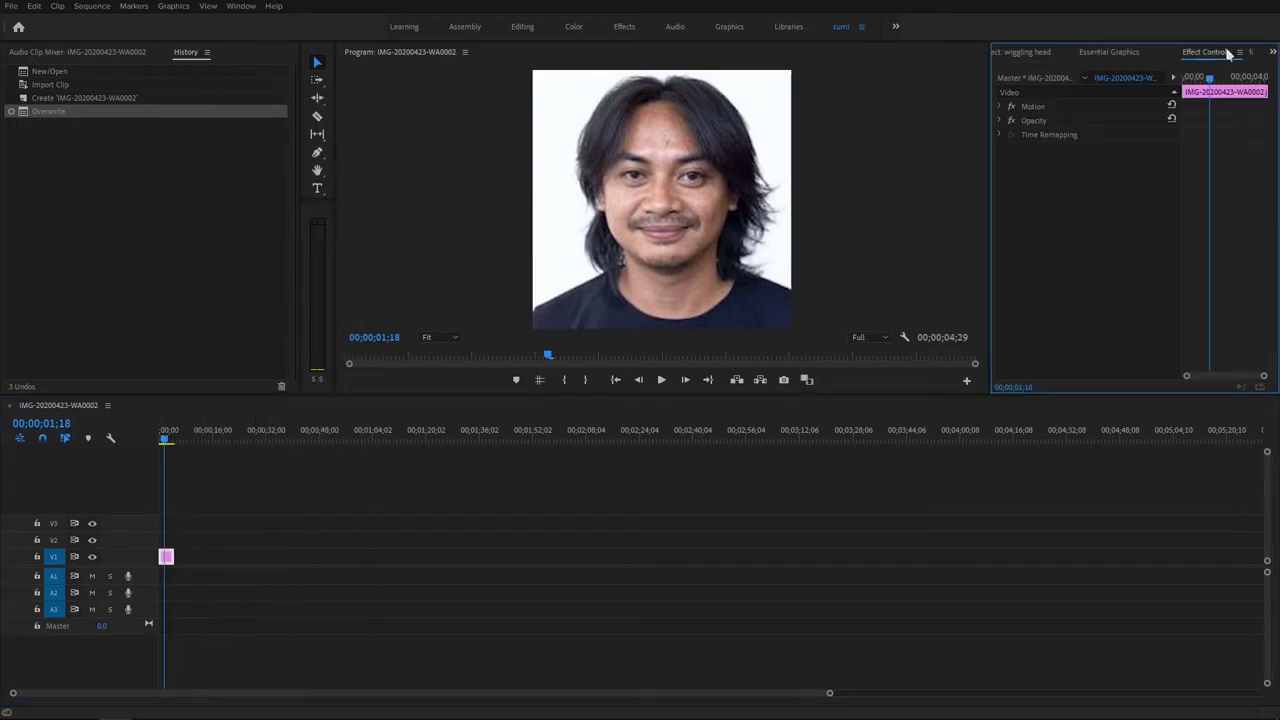
pyautogui.click(999, 121)
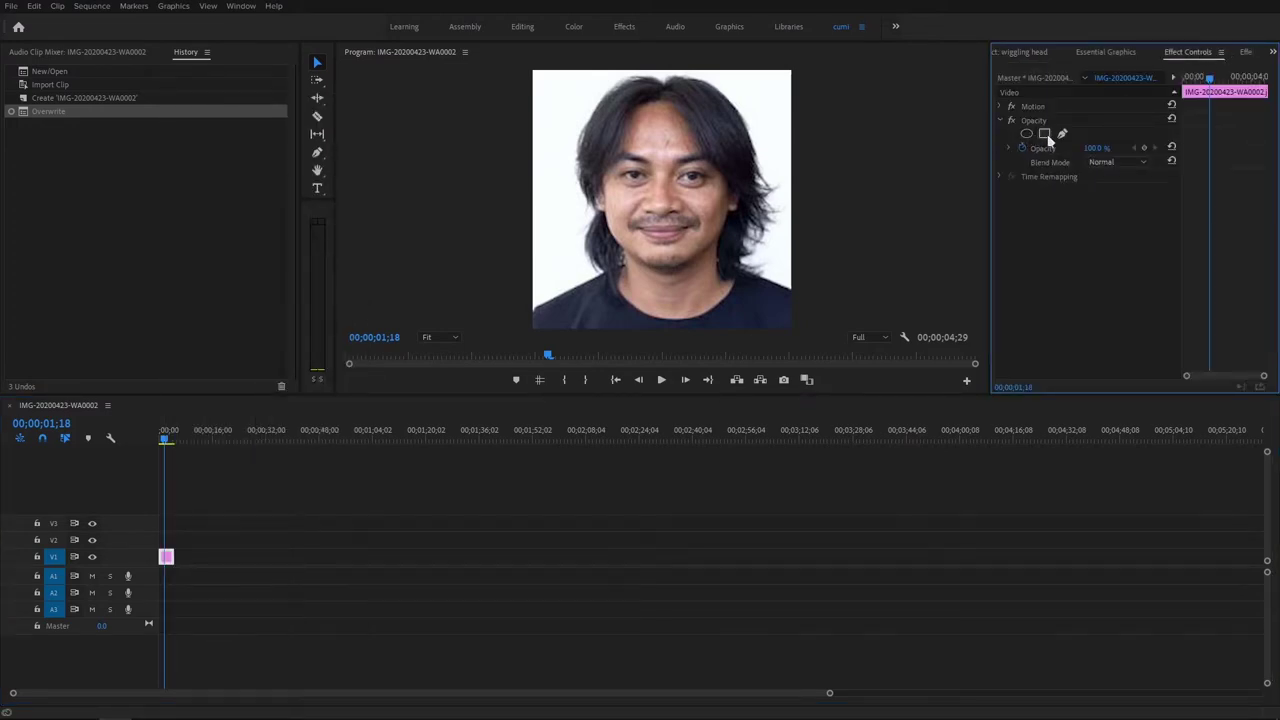
pyautogui.click(1045, 134)
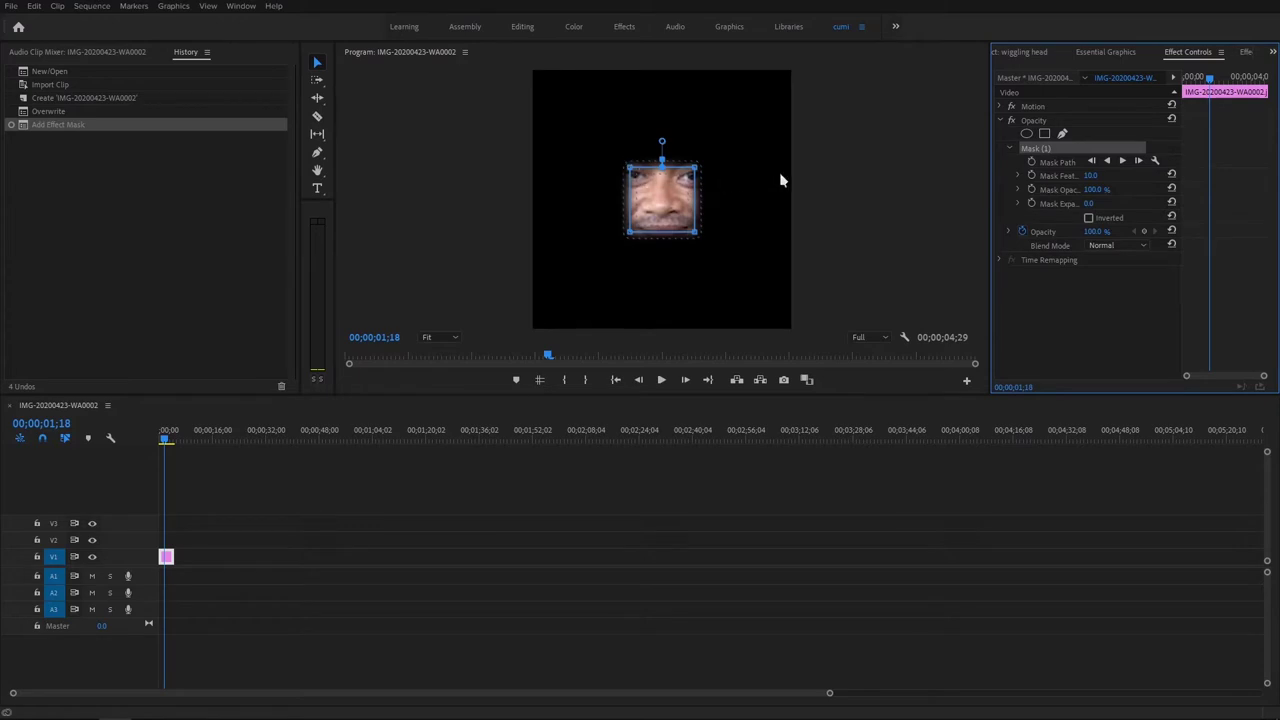
pyautogui.moveTo(1088, 176); pyautogui.dragTo(1070, 176)
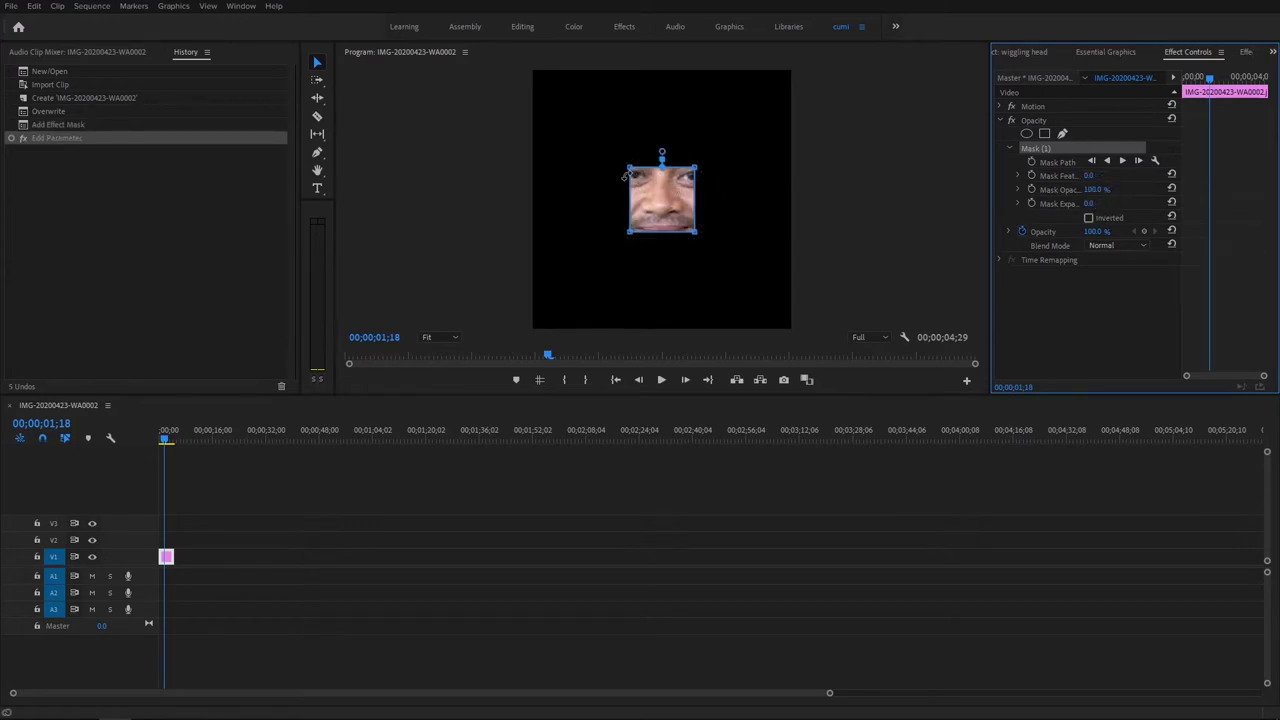
# Step: Reshape the mask around the face by dragging its corners and adding a Pen-tool point
pyautogui.moveTo(629, 168)
pyautogui.mouseDown()
pyautogui.moveTo(596, 72)
pyautogui.moveTo(608, 95)
pyautogui.mouseUp()
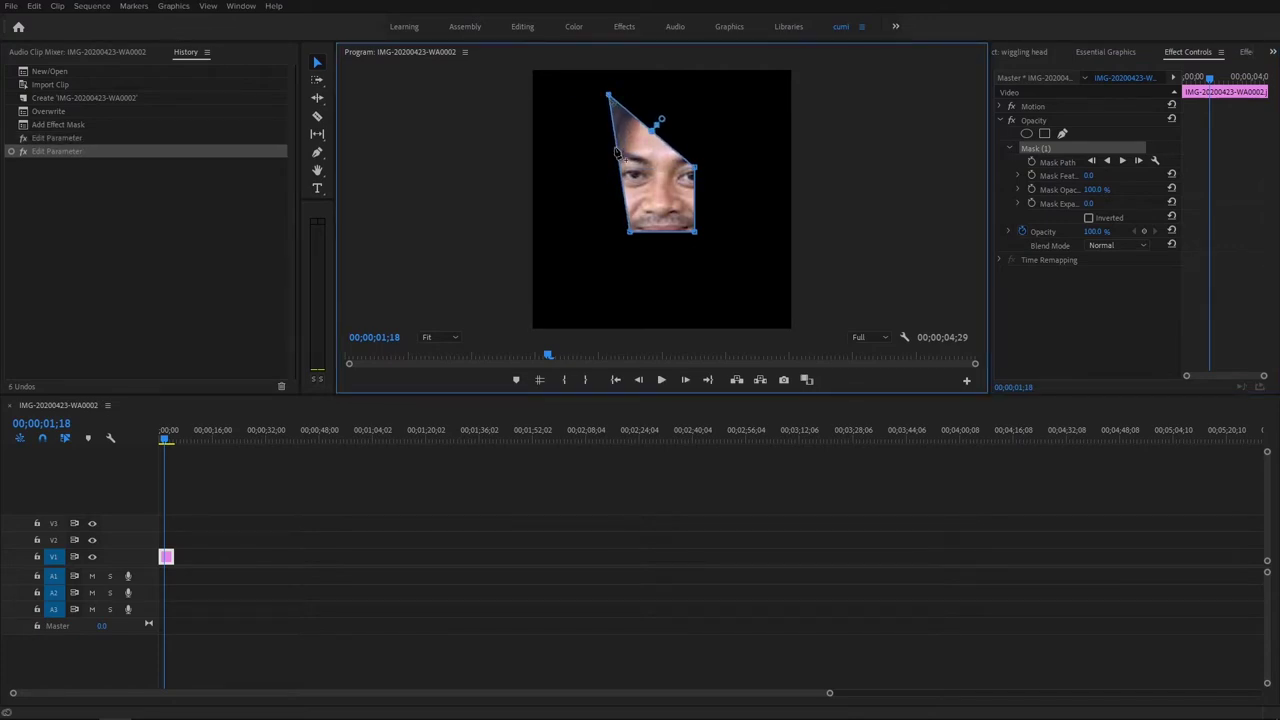
pyautogui.moveTo(631, 240); pyautogui.dragTo(571, 173)
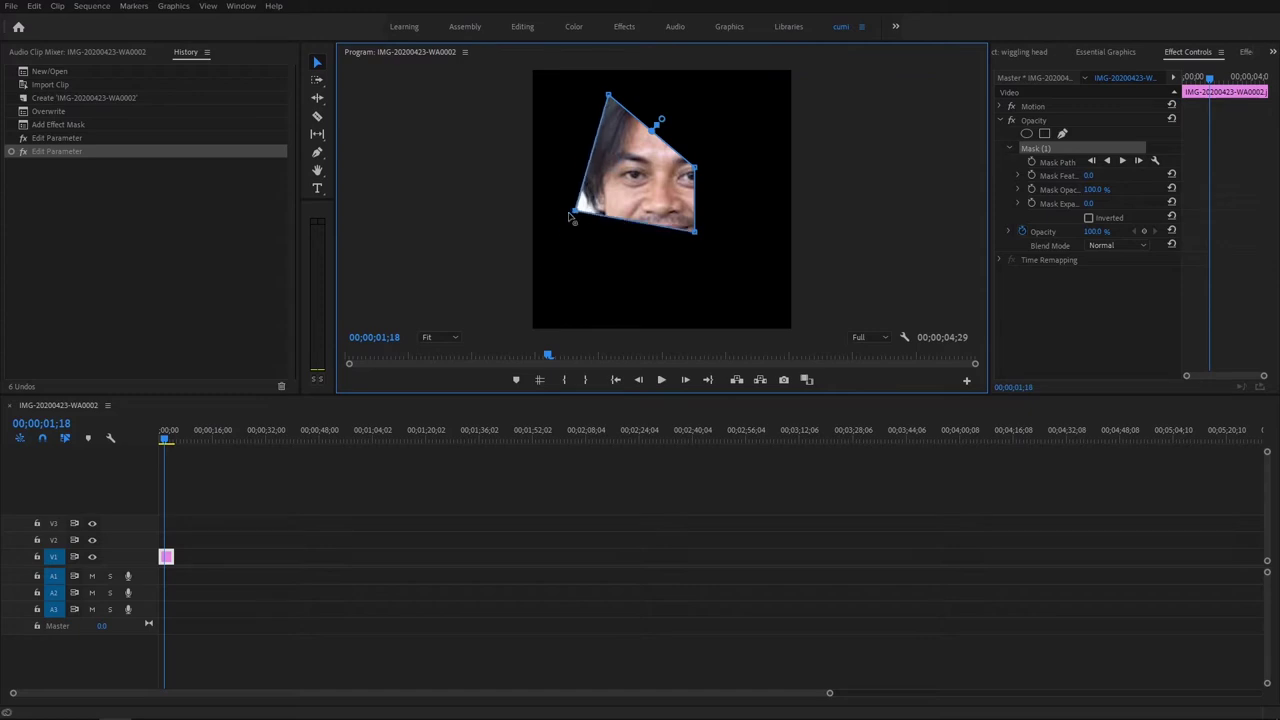
pyautogui.moveTo(571, 173); pyautogui.dragTo(575, 164)
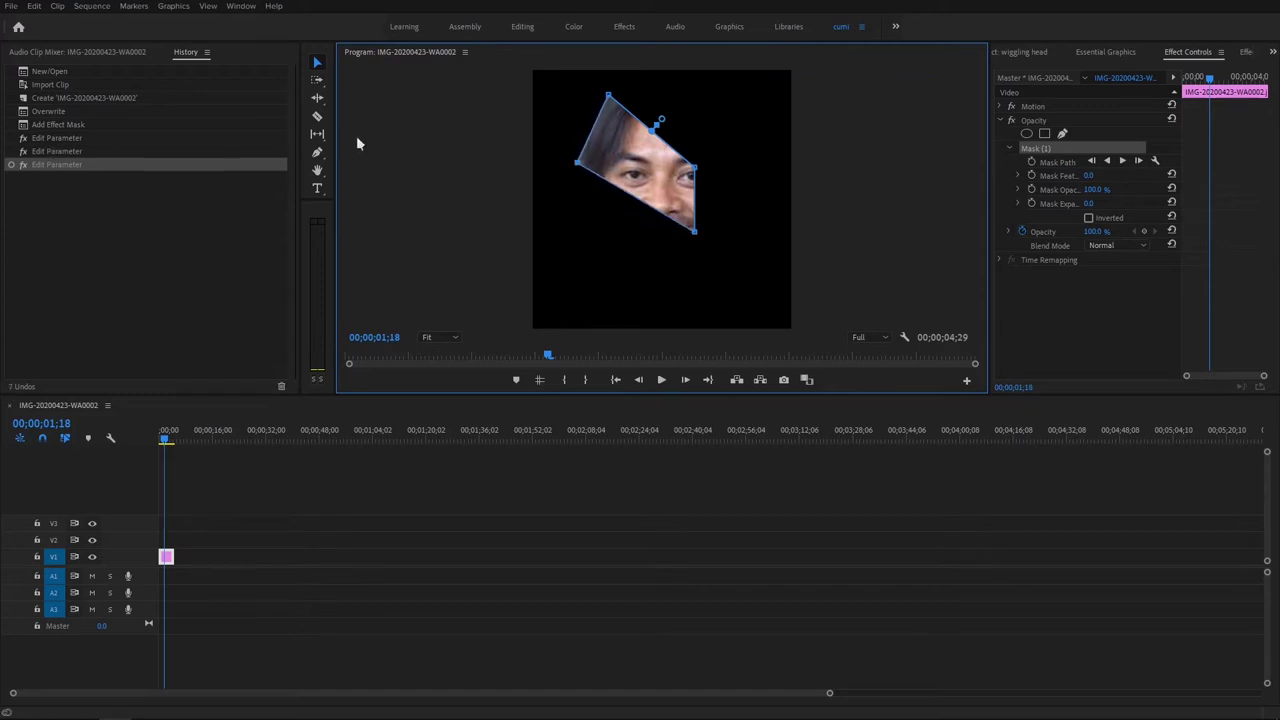
pyautogui.click(319, 152)
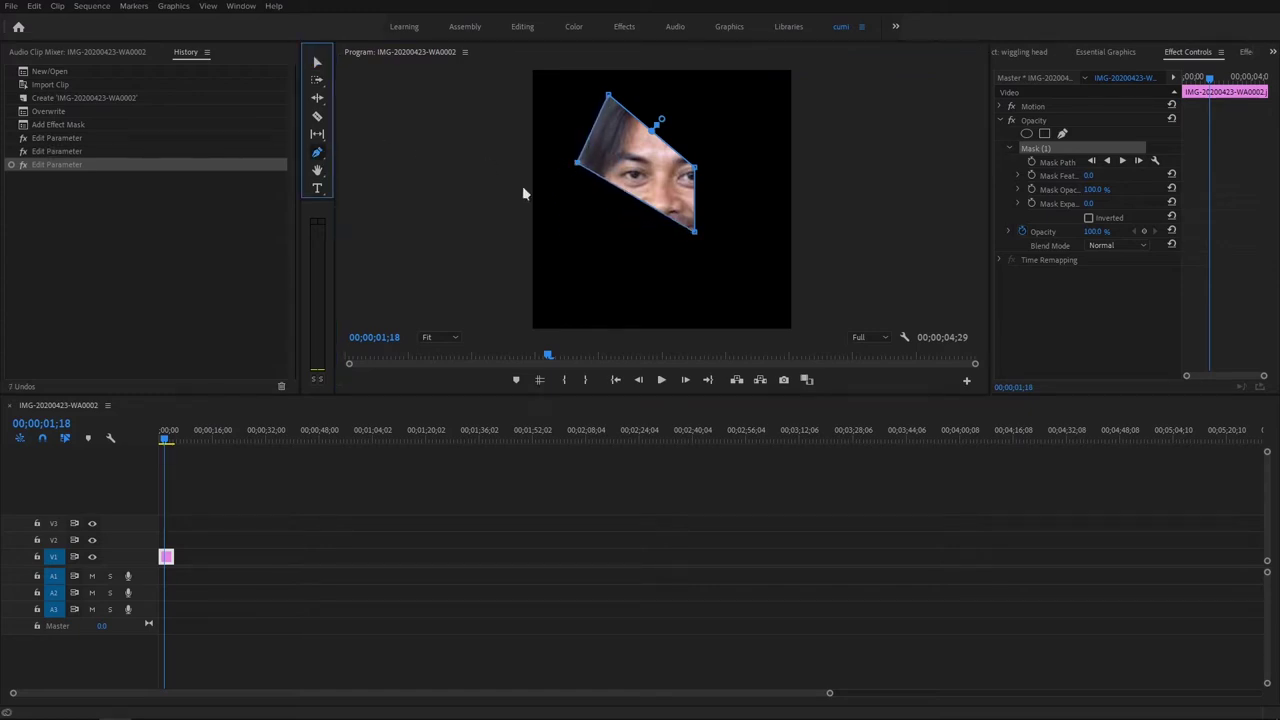
pyautogui.click(627, 195)
pyautogui.moveTo(625, 193); pyautogui.dragTo(592, 222)
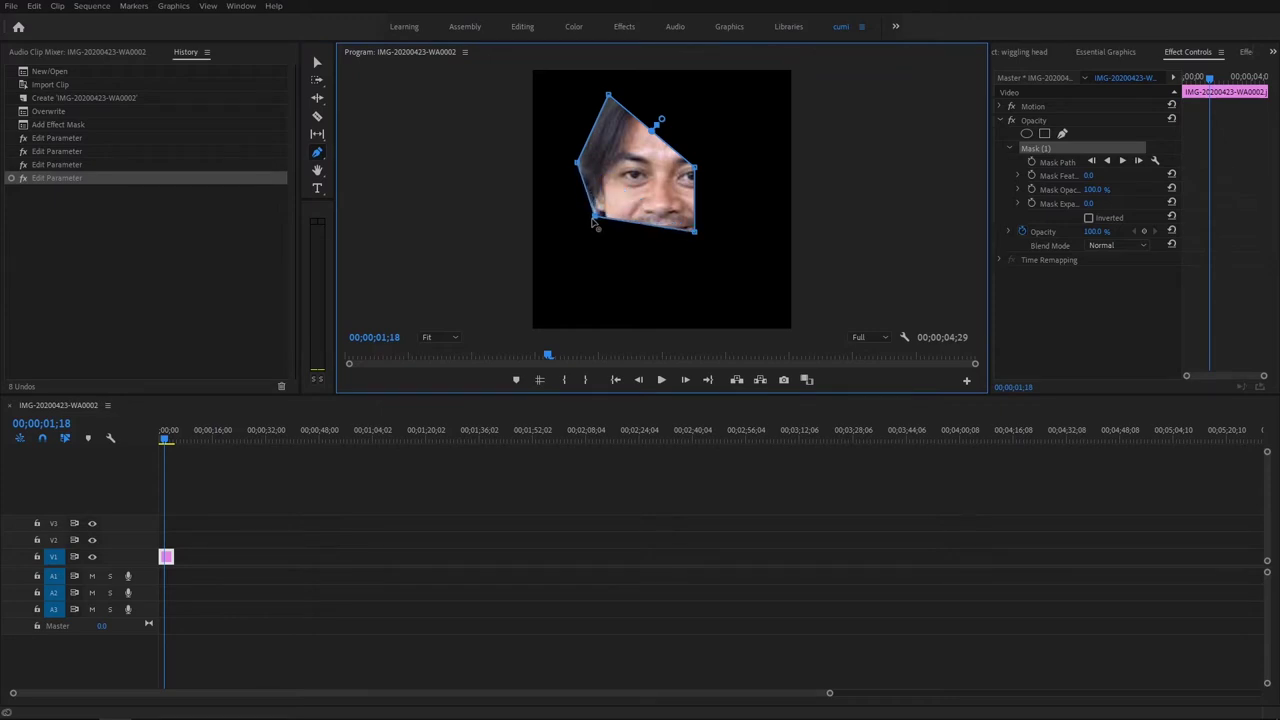
# Step: Add a lower-left mask point and curve the mask edge down around the chin
pyautogui.click(594, 224)
pyautogui.moveTo(633, 230)
pyautogui.mouseDown()
pyautogui.moveTo(590, 287)
pyautogui.moveTo(599, 268)
pyautogui.mouseUp()
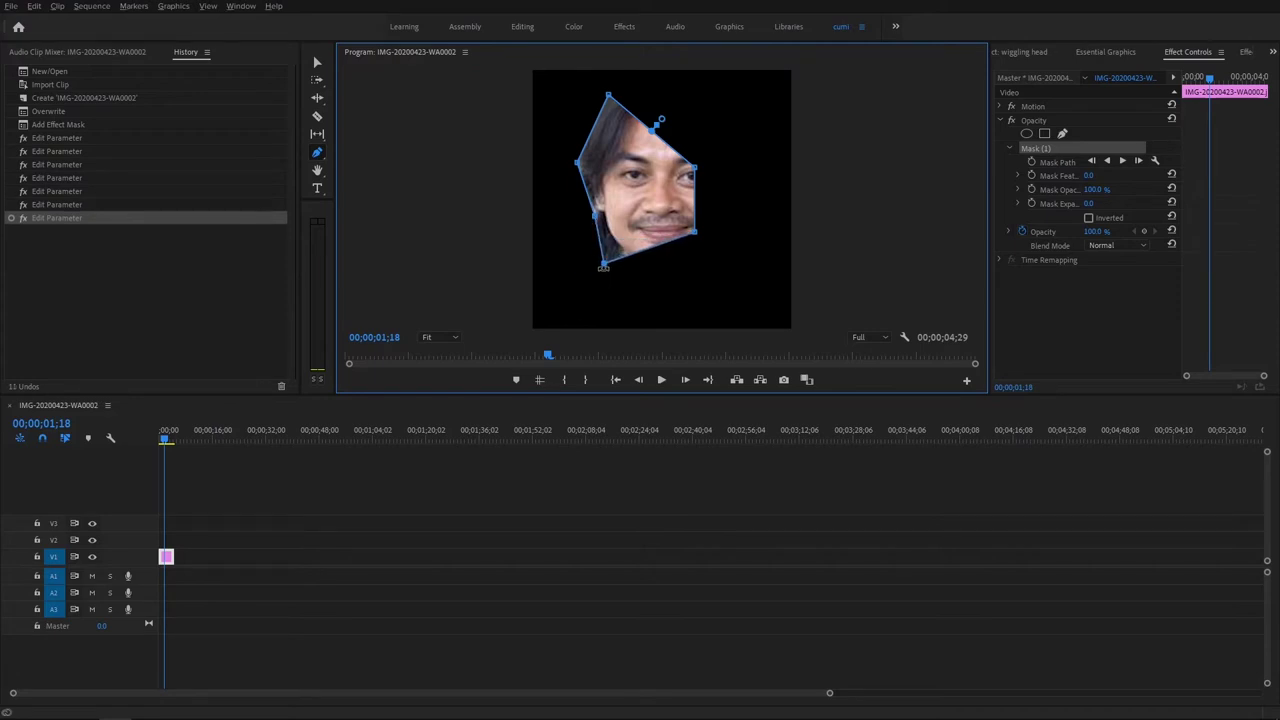
pyautogui.moveTo(605, 266); pyautogui.dragTo(579, 254)
pyautogui.moveTo(580, 254)
pyautogui.mouseDown()
pyautogui.moveTo(625, 280)
pyautogui.moveTo(616, 303)
pyautogui.moveTo(625, 257)
pyautogui.mouseUp()
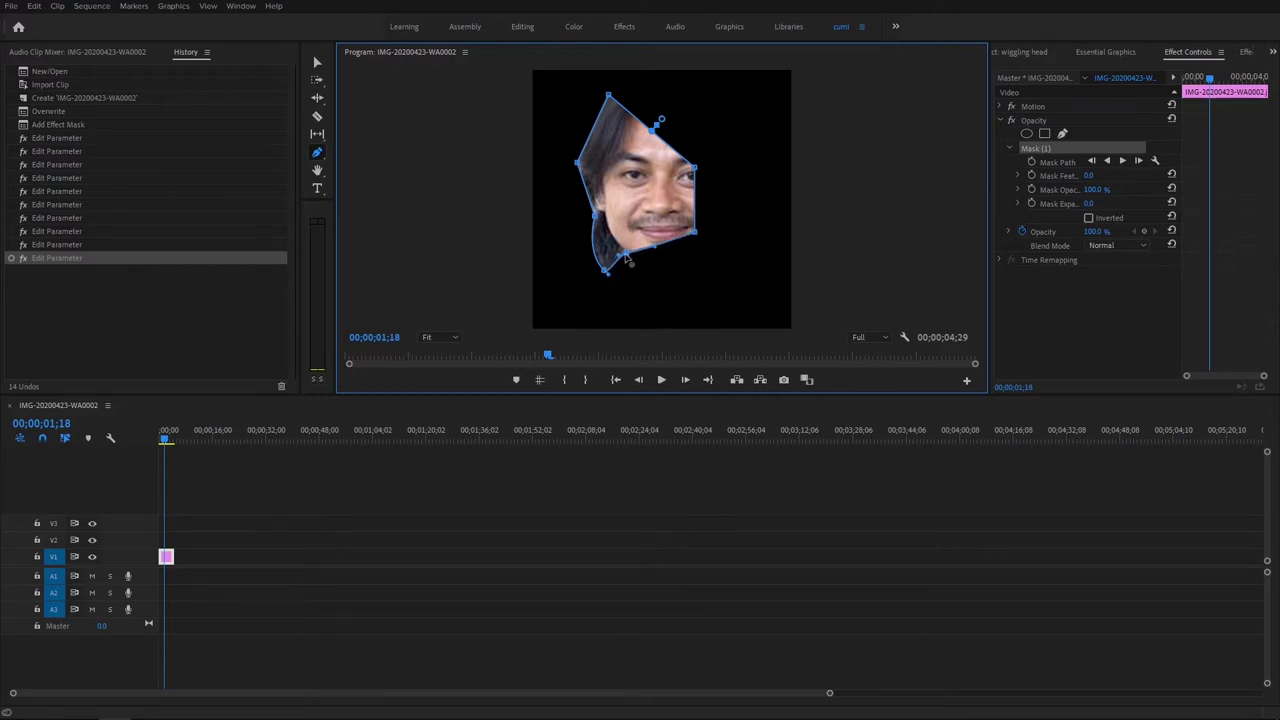
# Step: Extend the mask's right edge with new points and curves around the right cheek
pyautogui.moveTo(624, 257); pyautogui.dragTo(683, 303)
pyautogui.moveTo(694, 236); pyautogui.dragTo(706, 249)
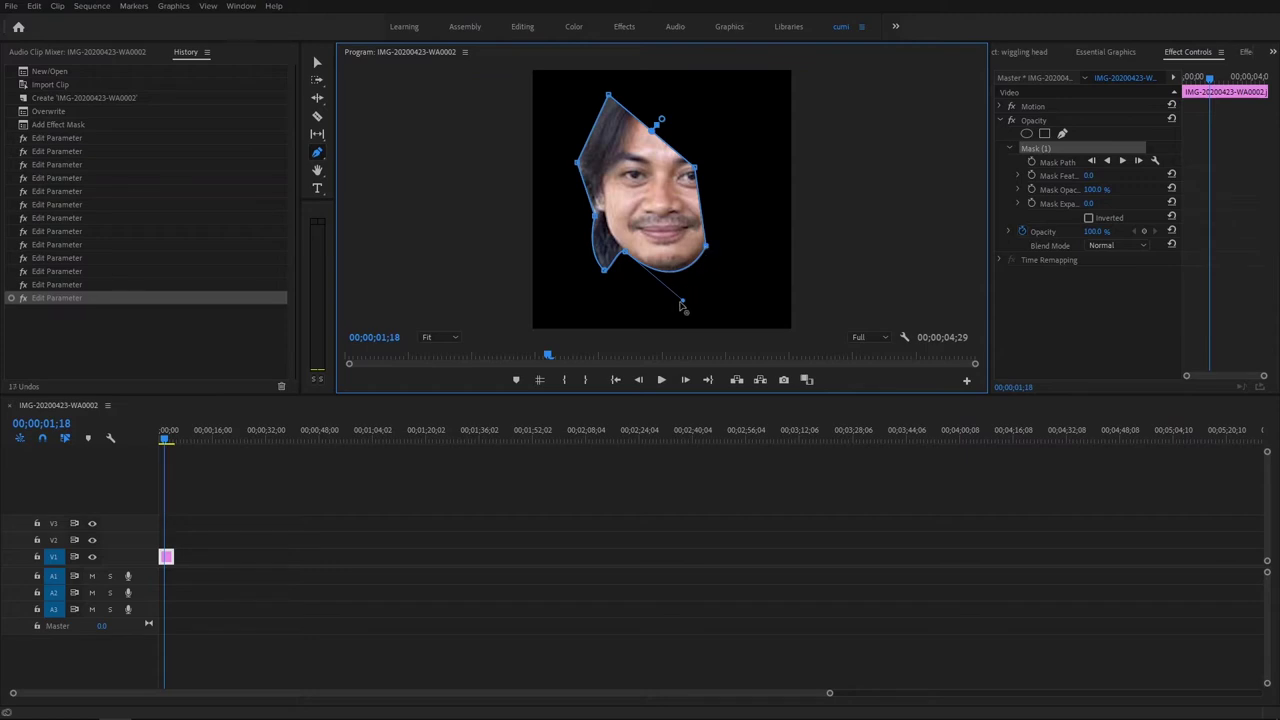
pyautogui.moveTo(683, 302); pyautogui.dragTo(674, 295)
pyautogui.moveTo(707, 214)
pyautogui.mouseDown()
pyautogui.moveTo(741, 248)
pyautogui.moveTo(748, 238)
pyautogui.mouseUp()
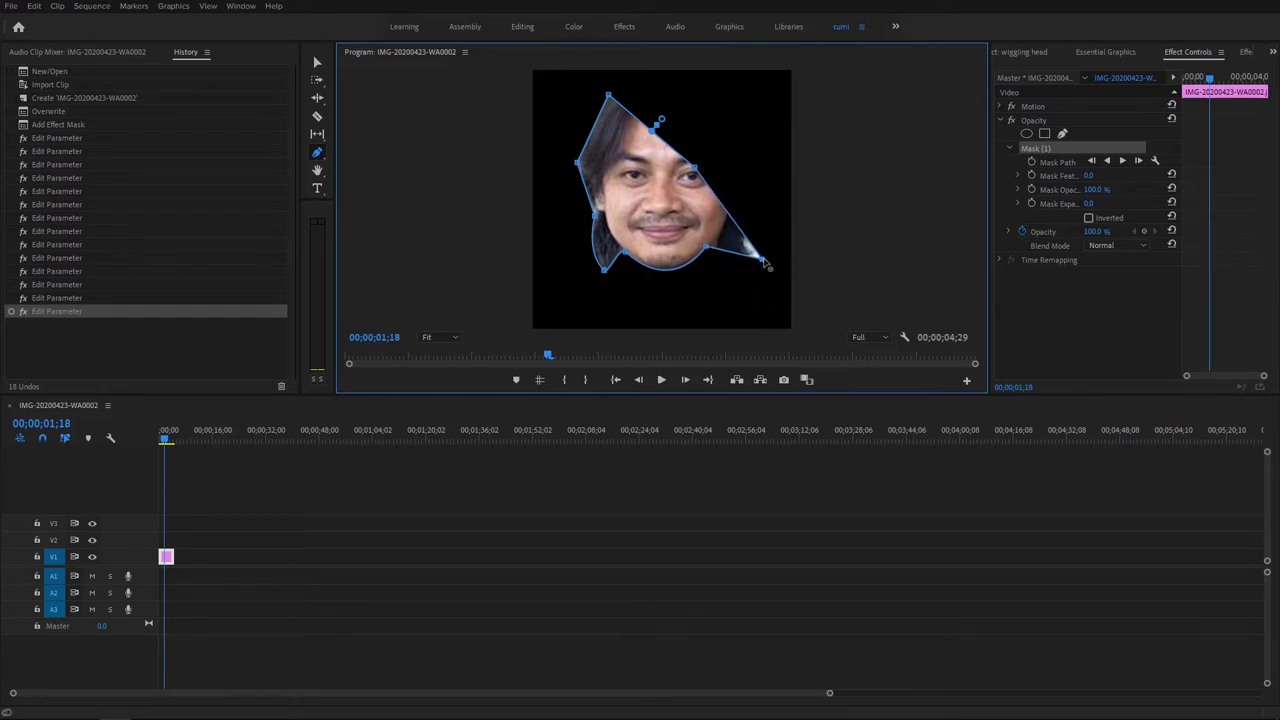
pyautogui.moveTo(748, 238)
pyautogui.mouseDown()
pyautogui.moveTo(758, 259)
pyautogui.moveTo(718, 238)
pyautogui.mouseUp()
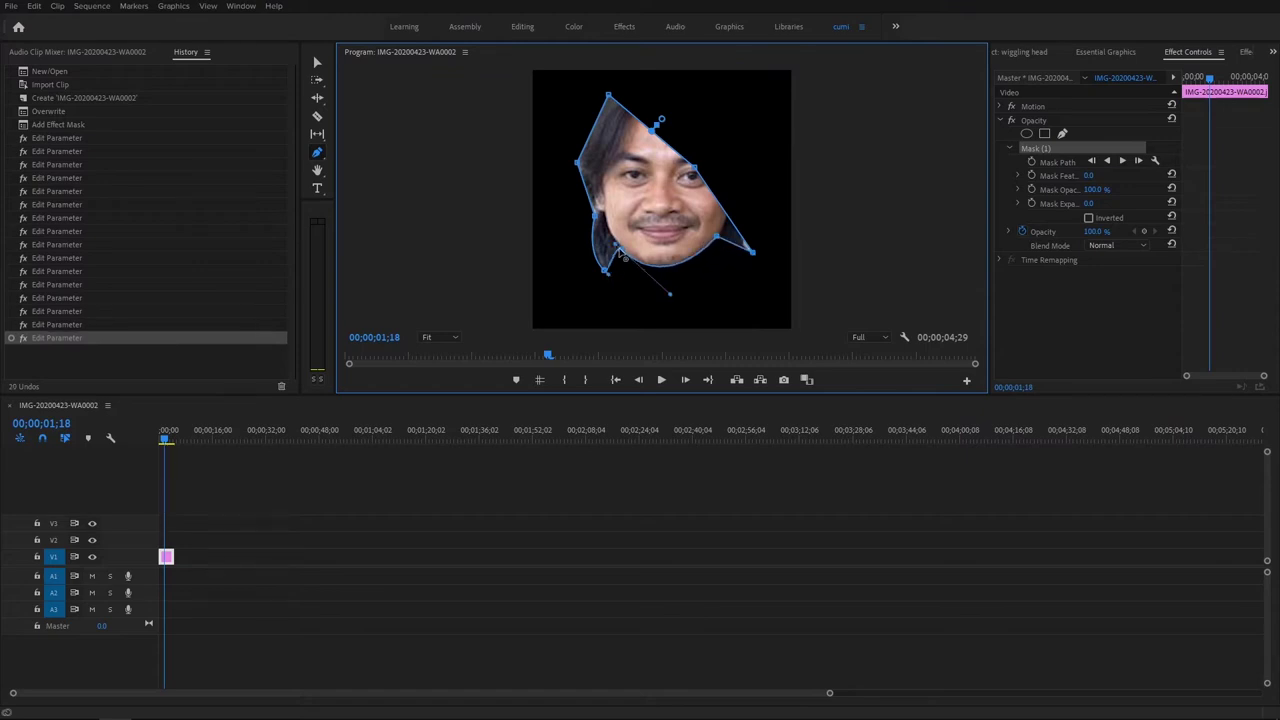
# Step: Add points on the mask's right edge and raise them to cover the right side of the hair
pyautogui.click(700, 180)
pyautogui.moveTo(700, 180); pyautogui.dragTo(755, 142)
pyautogui.moveTo(760, 250); pyautogui.dragTo(752, 252)
pyautogui.moveTo(755, 142)
pyautogui.mouseDown()
pyautogui.moveTo(770, 200)
pyautogui.moveTo(755, 150)
pyautogui.mouseUp()
pyautogui.click(752, 148)
# Step: Curve the mask over the top of the hair, refine the chin, and return to the Selection tool (V)
pyautogui.moveTo(680, 98)
pyautogui.mouseDown()
pyautogui.moveTo(690, 84)
pyautogui.moveTo(707, 90)
pyautogui.mouseUp()
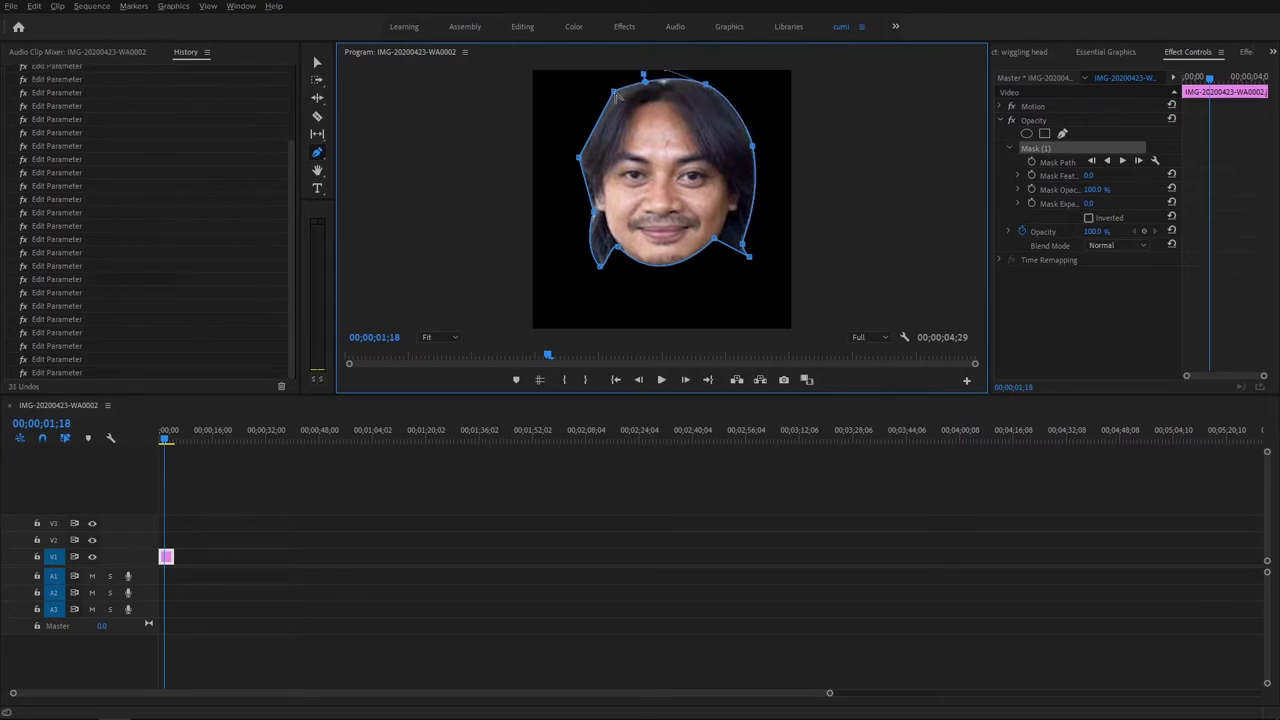
pyautogui.moveTo(617, 95); pyautogui.dragTo(580, 157)
pyautogui.moveTo(655, 76); pyautogui.dragTo(637, 75)
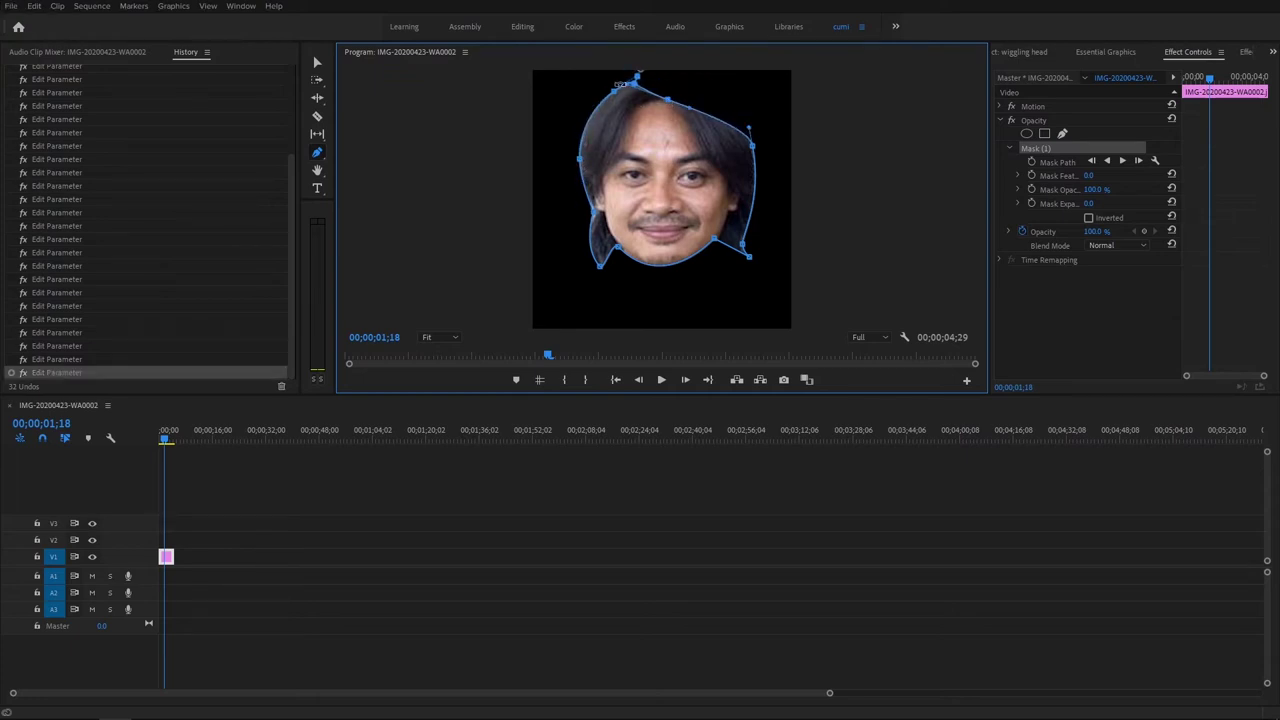
pyautogui.moveTo(655, 88); pyautogui.dragTo(706, 88)
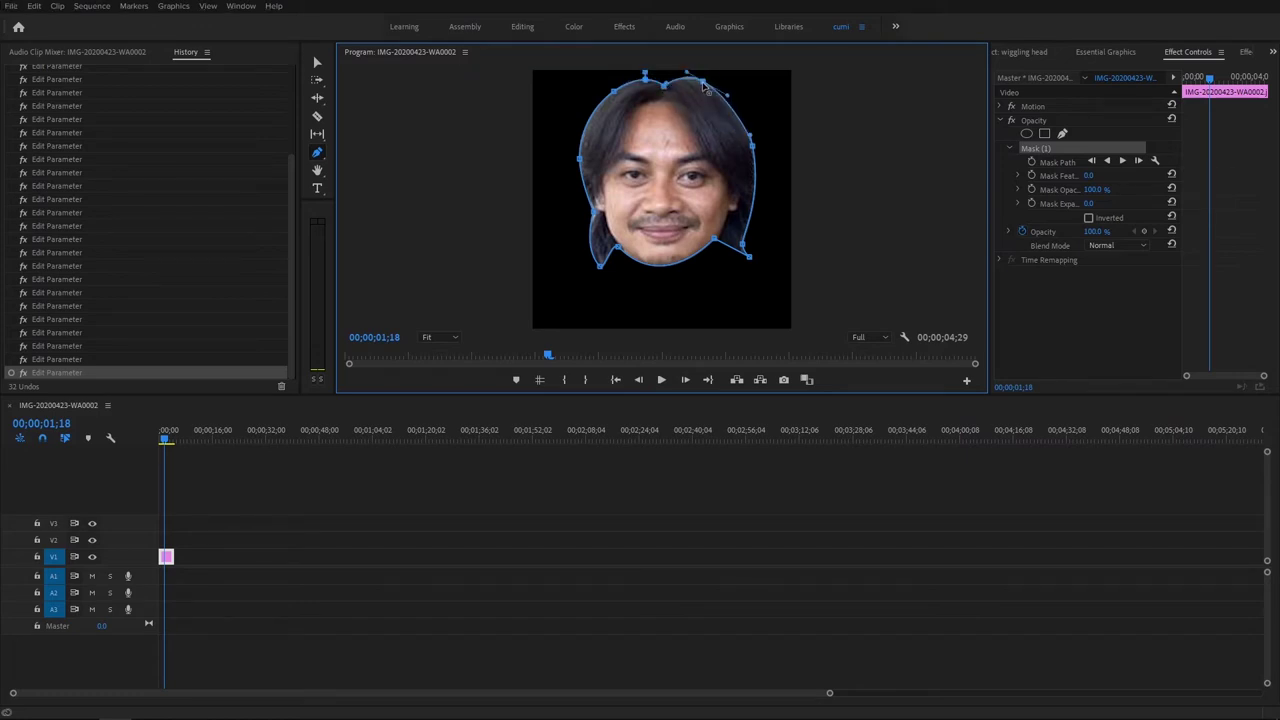
pyautogui.moveTo(714, 242)
pyautogui.mouseDown()
pyautogui.moveTo(627, 256)
pyautogui.moveTo(705, 260)
pyautogui.moveTo(748, 240)
pyautogui.mouseUp()
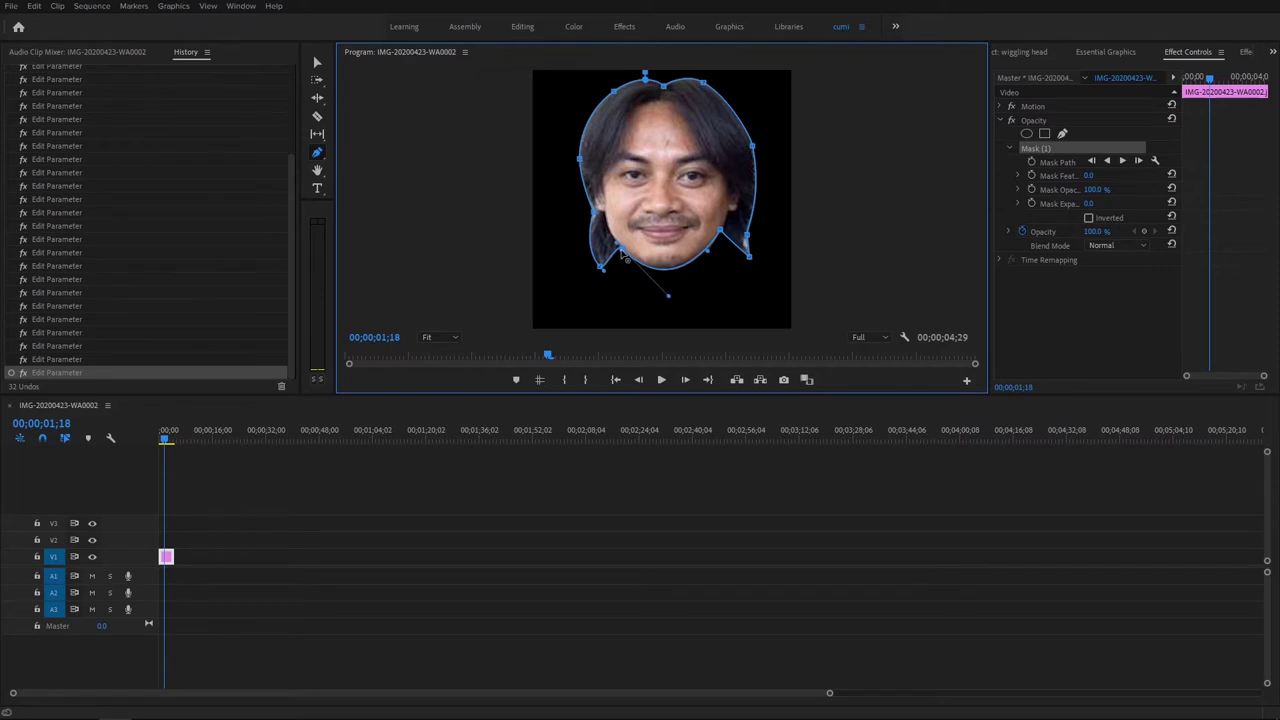
pyautogui.press('v')
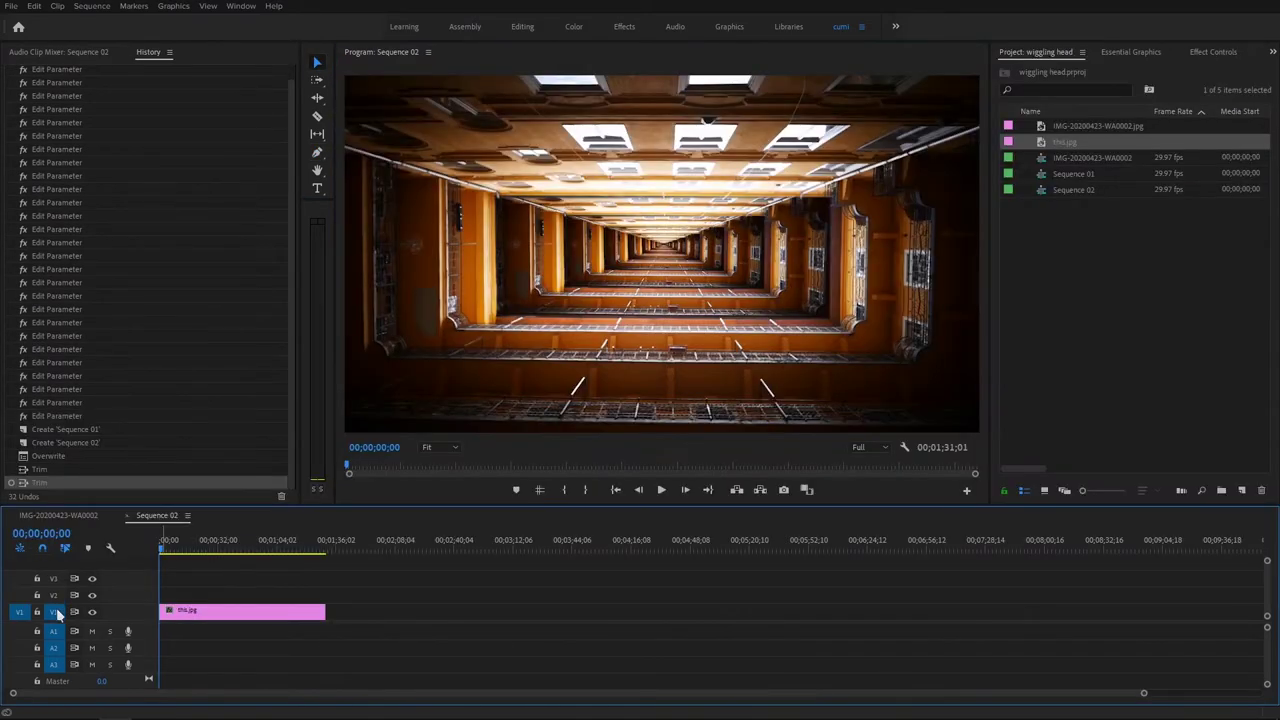
# Step: Paste the face clip onto the second video track and stretch it to match the background
pyautogui.click(55, 595)
pyautogui.hotkey('ctrl', 'v')
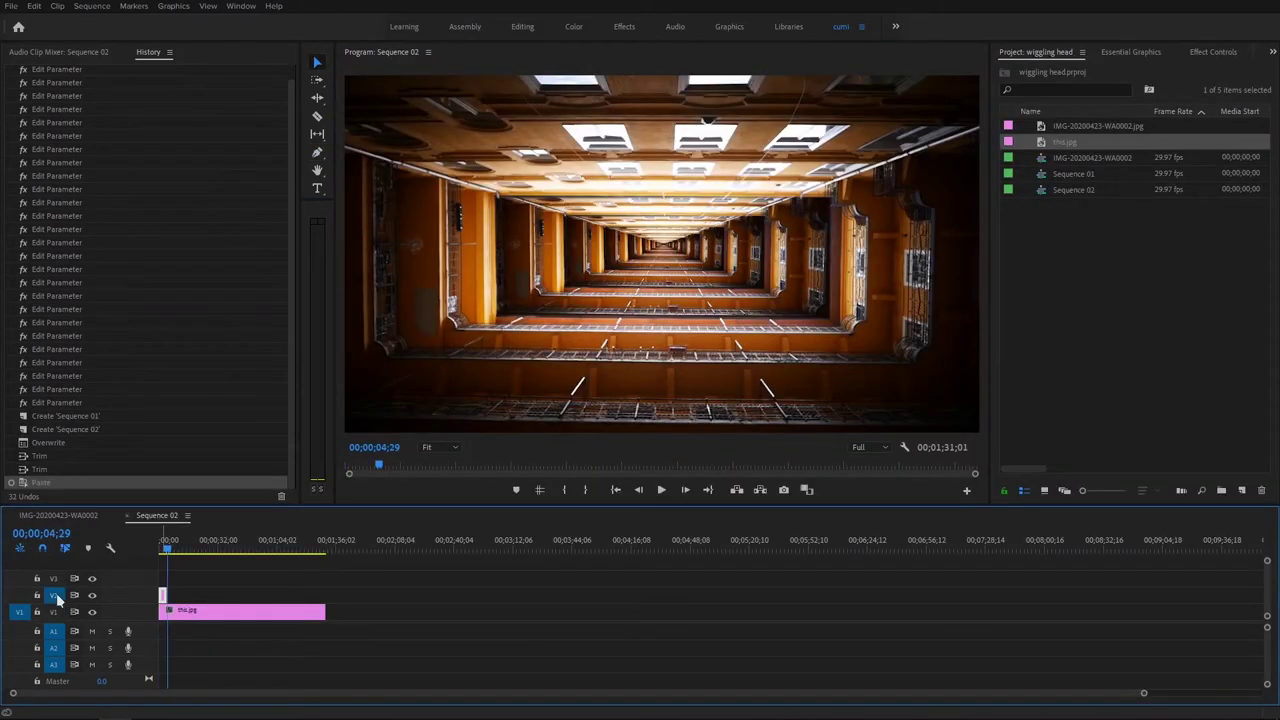
pyautogui.click(165, 548)
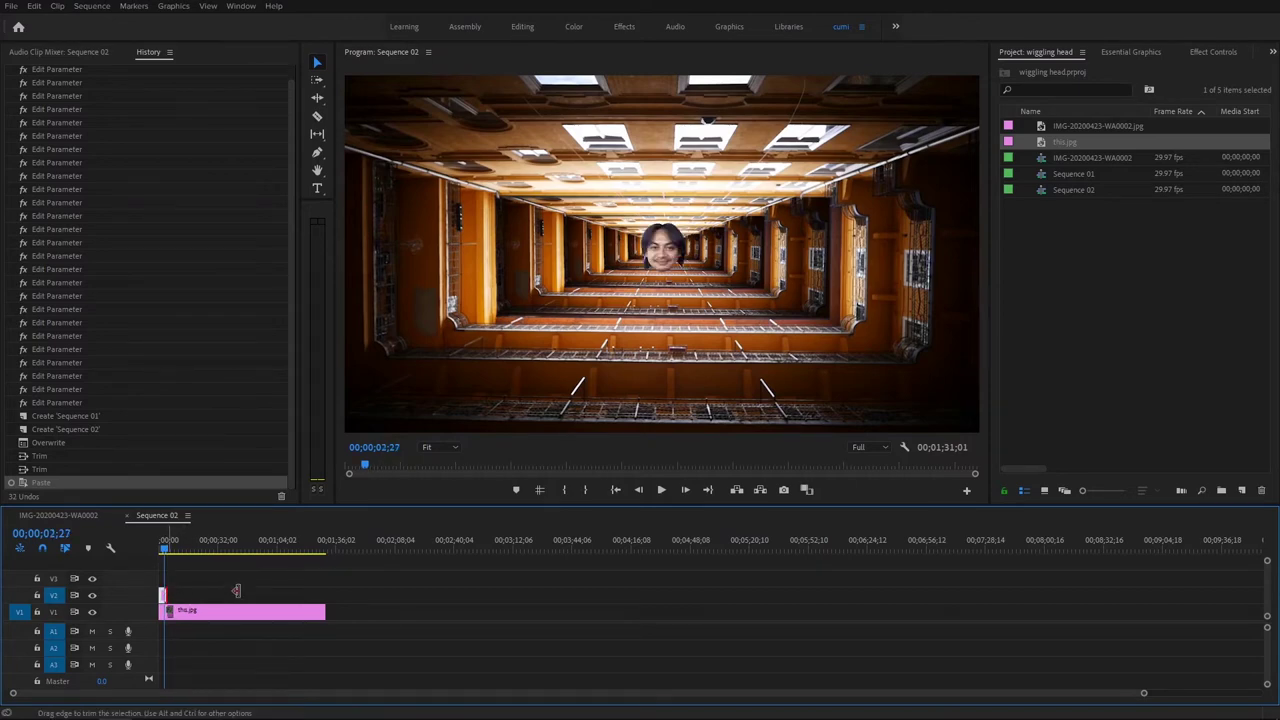
pyautogui.moveTo(215, 591); pyautogui.dragTo(325, 594)
pyautogui.click(227, 545)
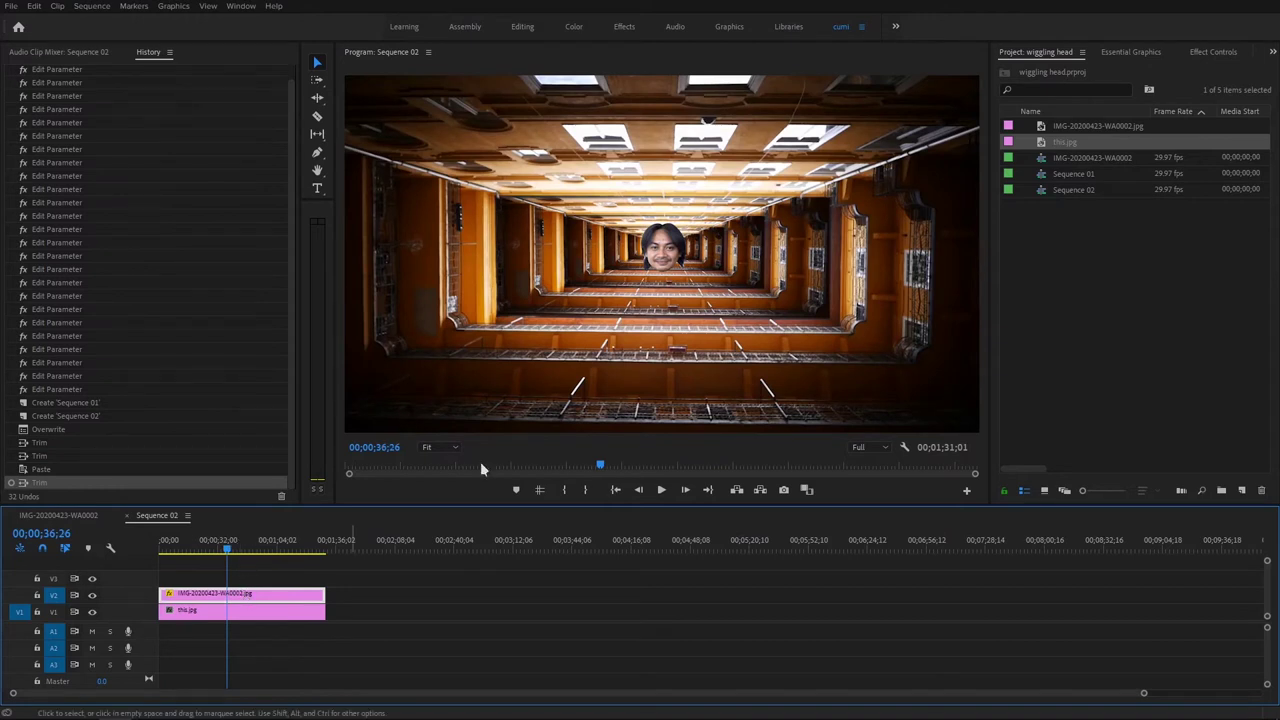
# Step: Set the face clip's Scale to 320 and Alt-drag a duplicate onto the track above
pyautogui.click(1212, 52)
pyautogui.click(197, 595)
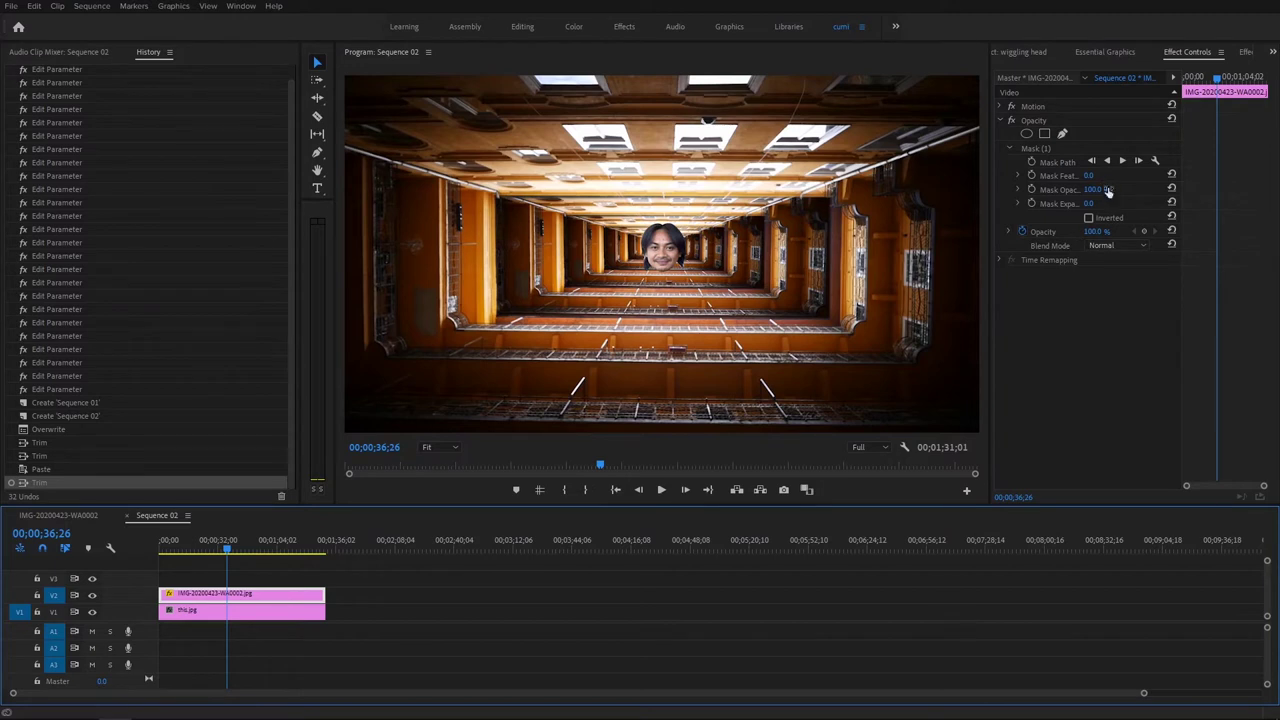
pyautogui.click(1009, 147)
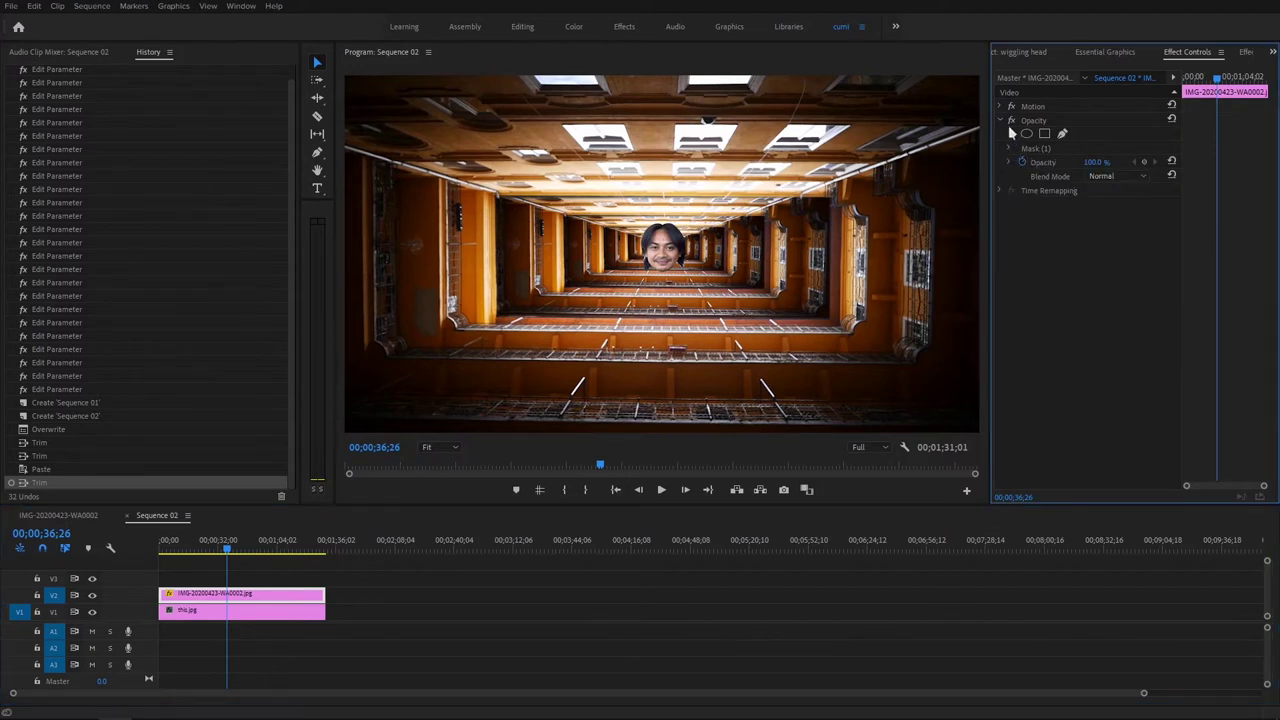
pyautogui.click(999, 120)
pyautogui.click(998, 105)
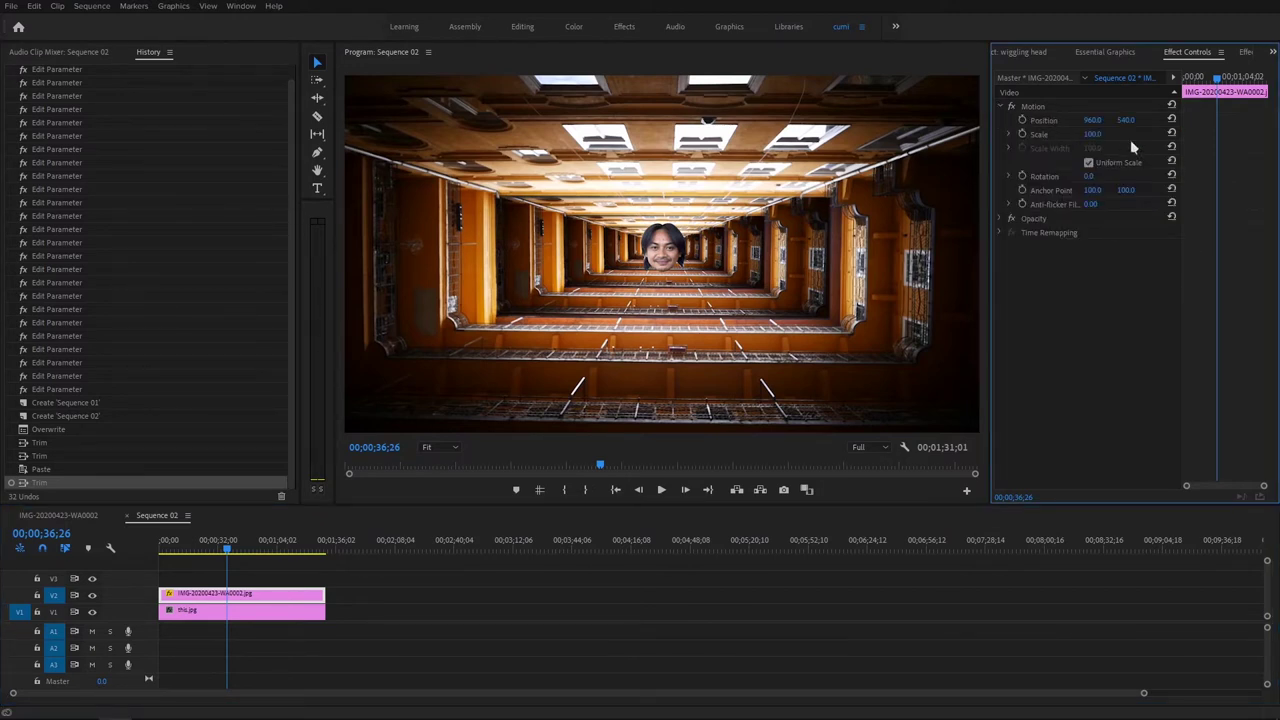
pyautogui.moveTo(1092, 134); pyautogui.dragTo(1190, 134)
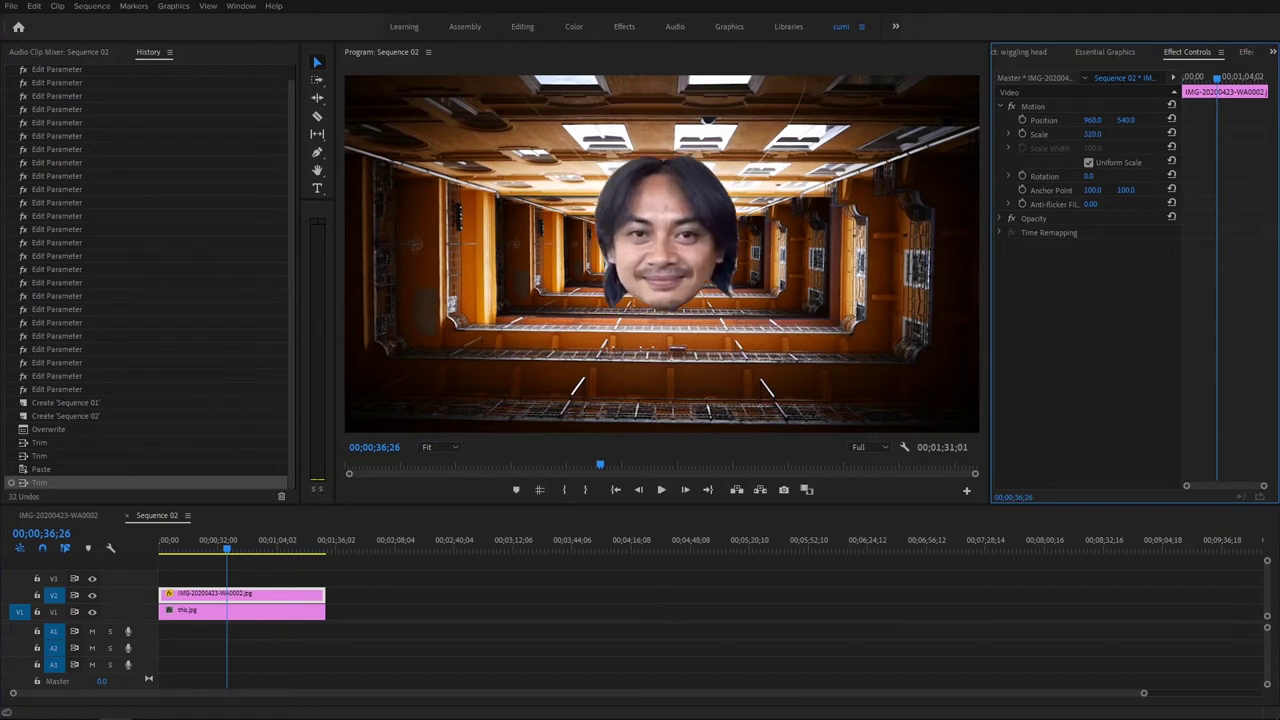
pyautogui.moveTo(200, 545)
pyautogui.mouseDown()
pyautogui.moveTo(189, 543)
pyautogui.moveTo(231, 543)
pyautogui.mouseUp()
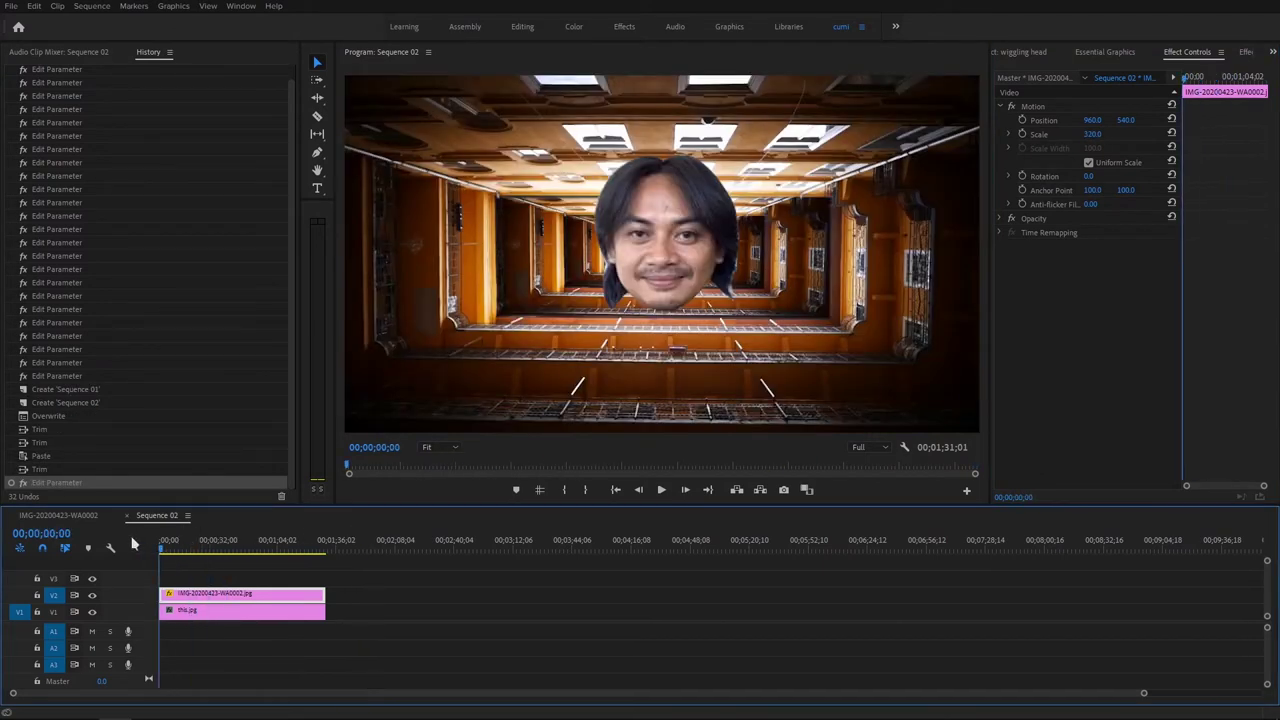
pyautogui.moveTo(239, 601); pyautogui.dragTo(239, 580)
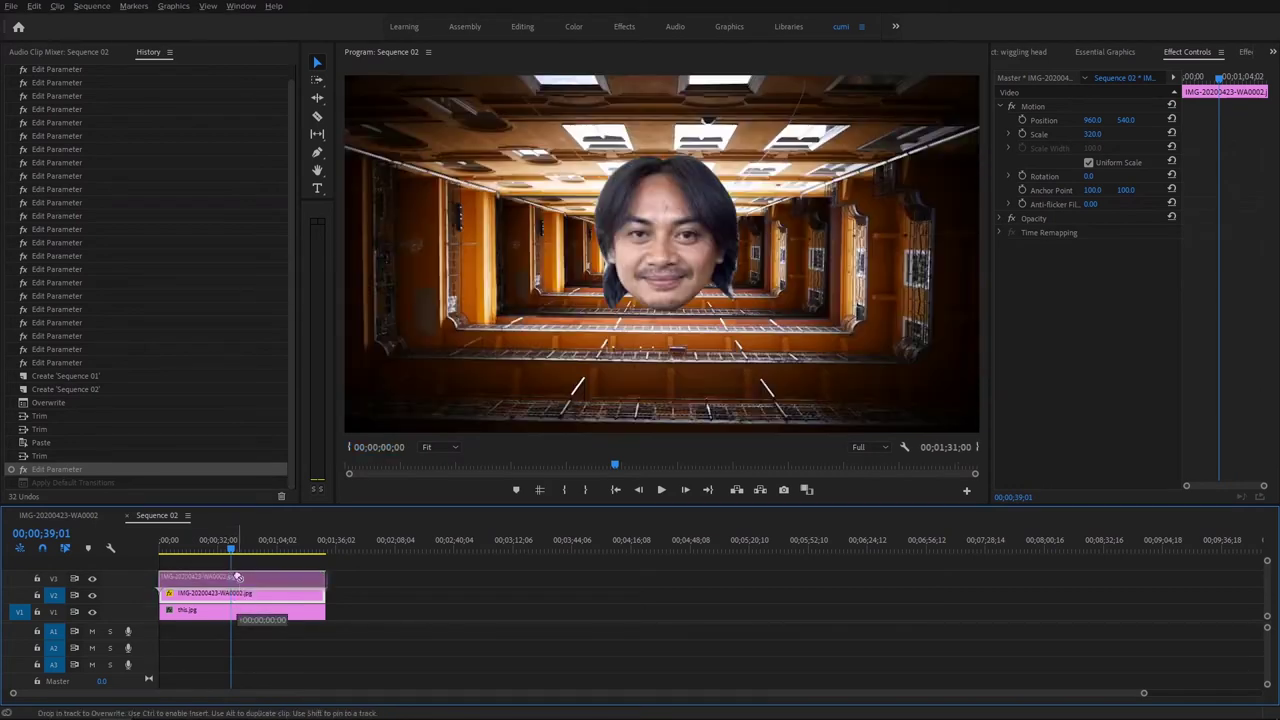
# Step: Hide the top copy on V3 and reveal Mask (1) on the lower copy
pyautogui.click(677, 228)
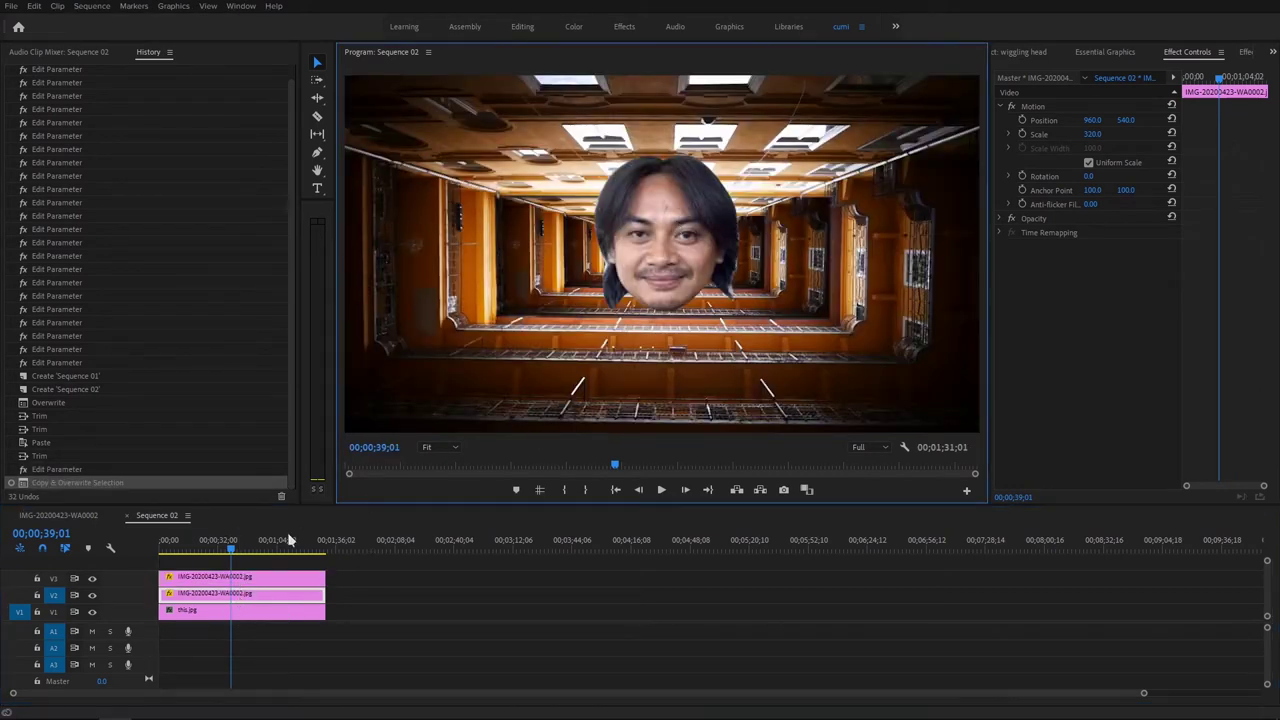
pyautogui.click(92, 578)
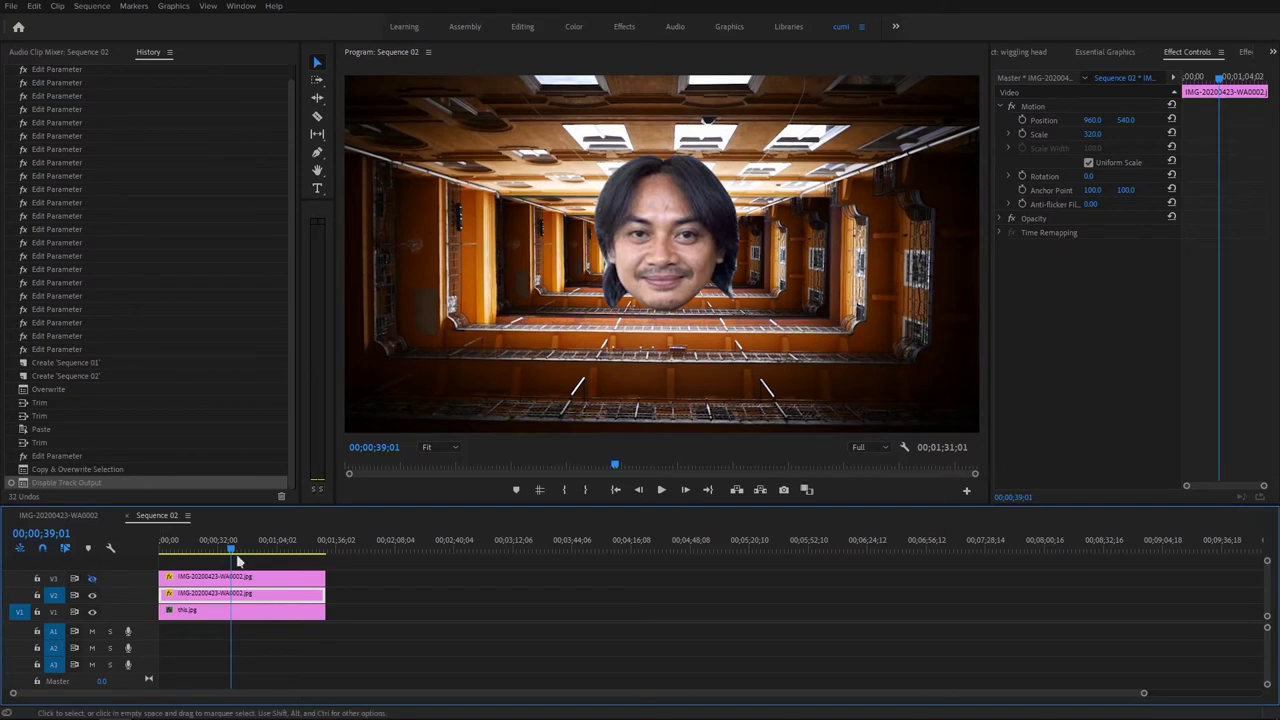
pyautogui.click(600, 460)
pyautogui.click(1011, 218)
pyautogui.click(1036, 246)
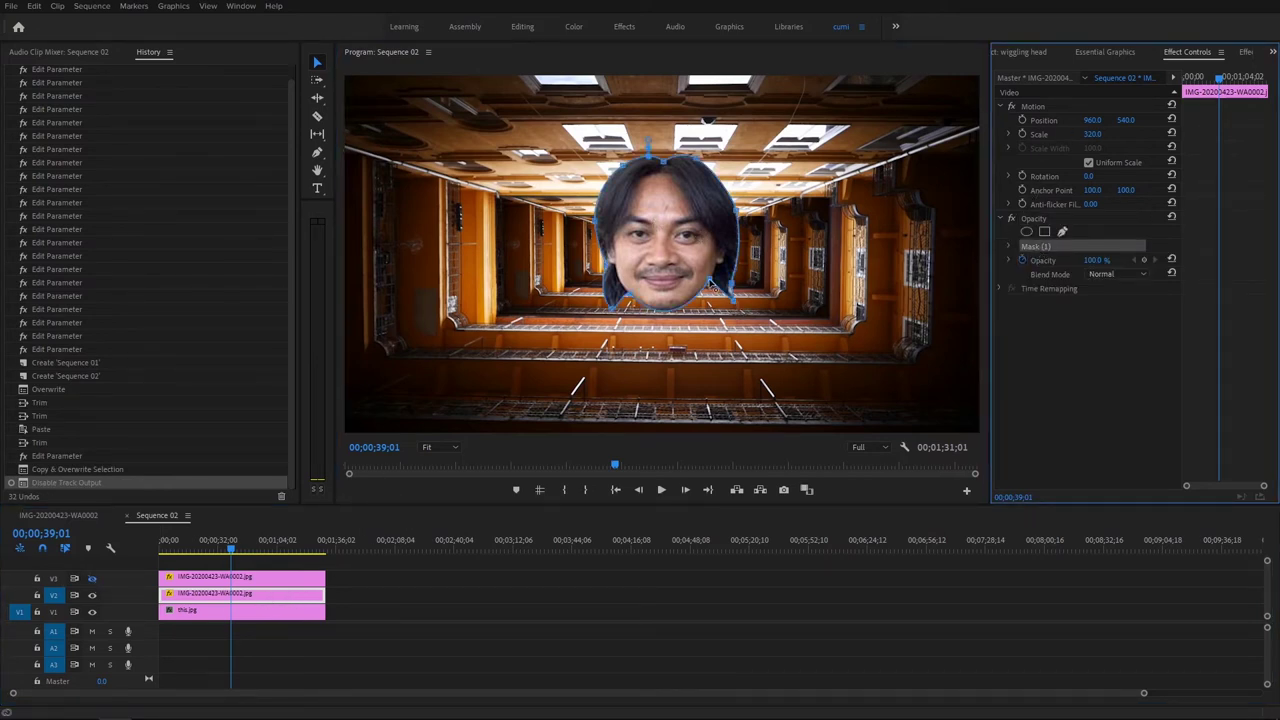
# Step: Move the mask down and stretch it out over the neck and both shoulders
pyautogui.moveTo(711, 286); pyautogui.dragTo(712, 402)
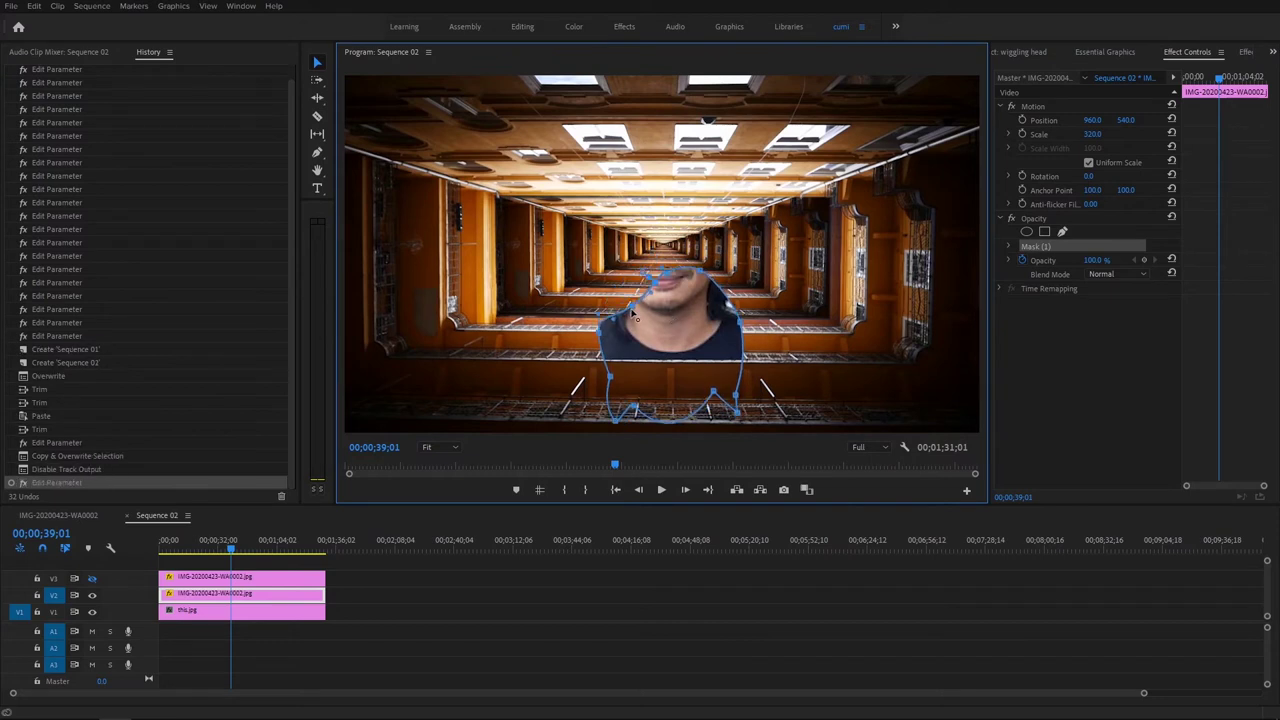
pyautogui.moveTo(605, 318); pyautogui.dragTo(553, 355)
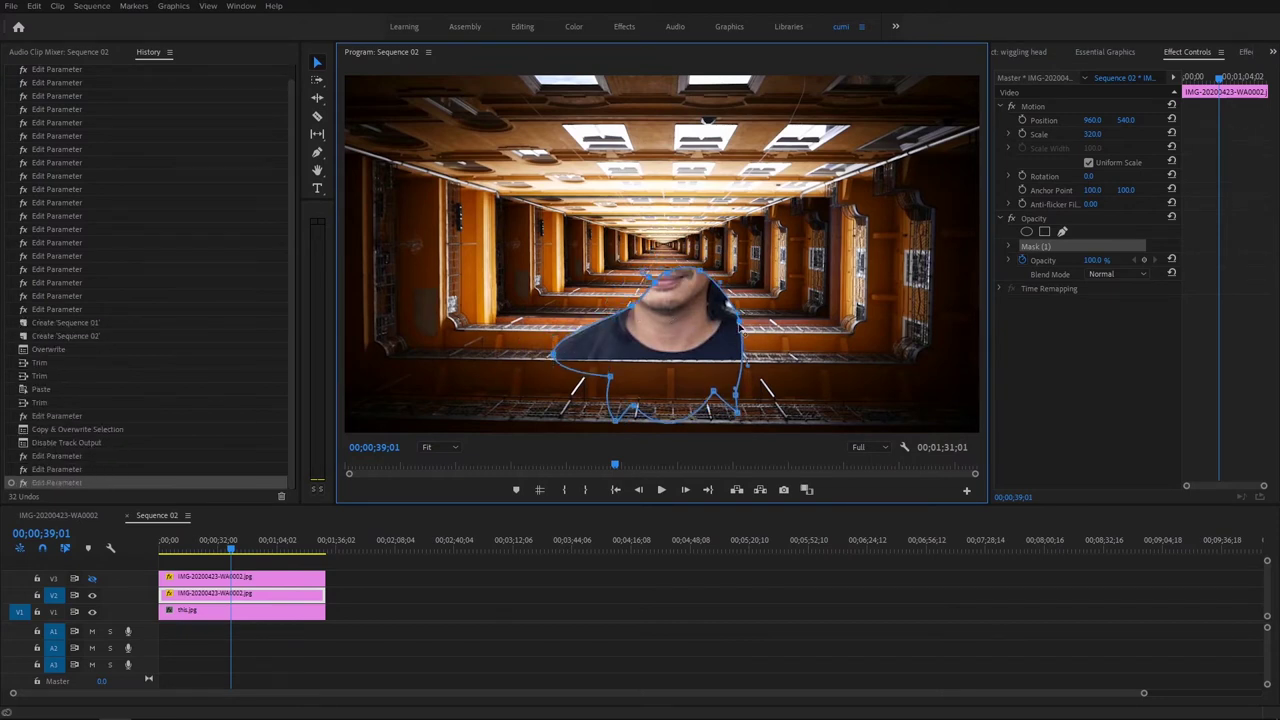
pyautogui.moveTo(741, 329); pyautogui.dragTo(773, 352)
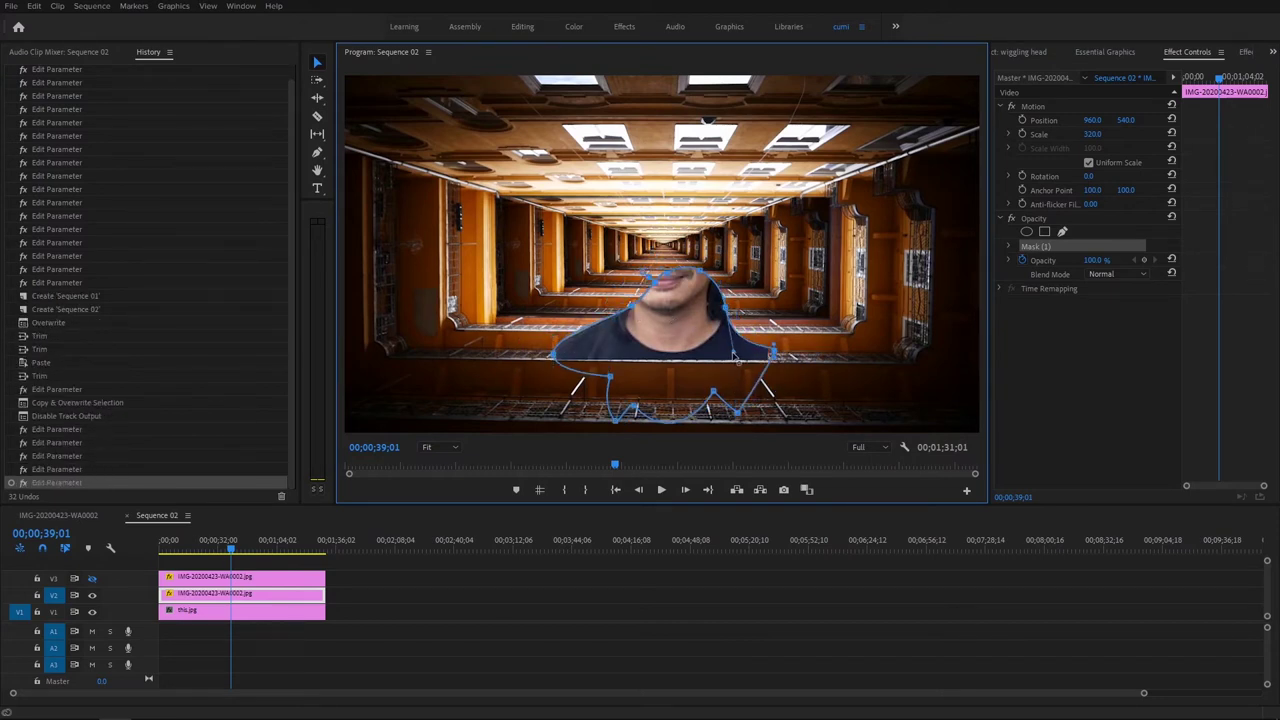
pyautogui.moveTo(745, 325)
pyautogui.mouseDown()
pyautogui.moveTo(774, 356)
pyautogui.moveTo(785, 412)
pyautogui.mouseUp()
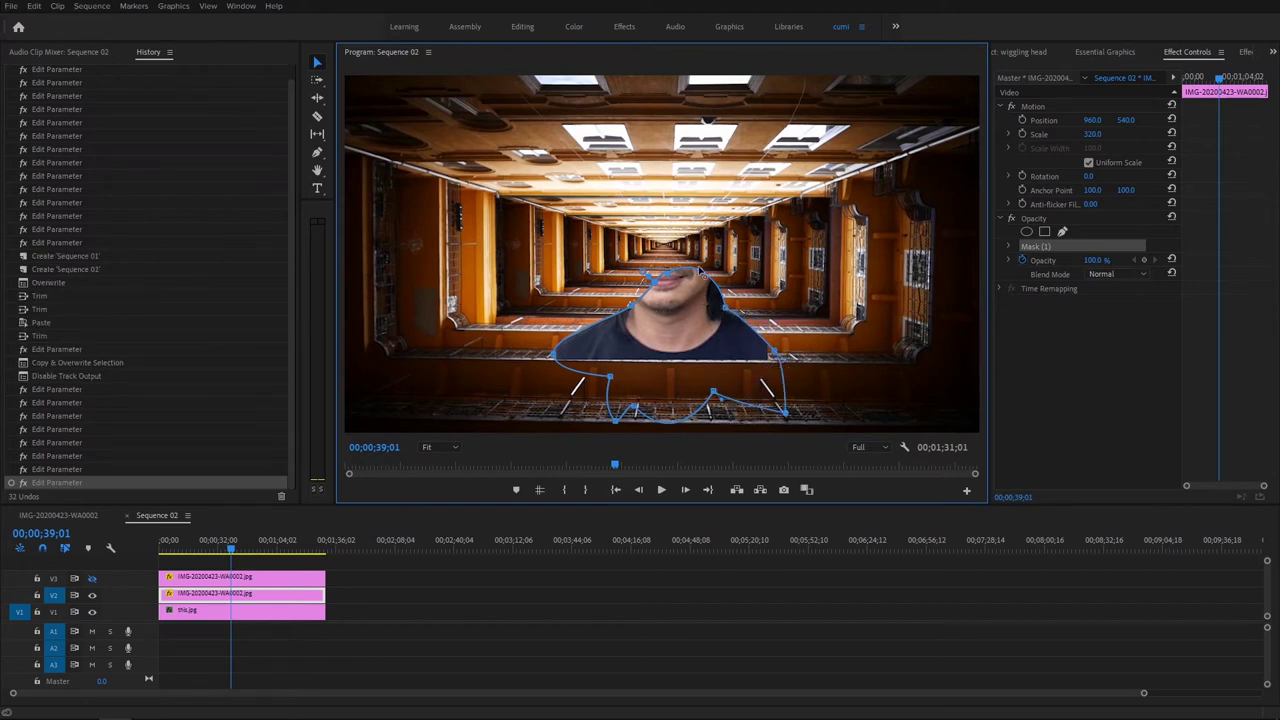
pyautogui.moveTo(745, 325)
pyautogui.mouseDown()
pyautogui.moveTo(755, 332)
pyautogui.moveTo(662, 276)
pyautogui.mouseUp()
pyautogui.moveTo(663, 335); pyautogui.dragTo(665, 337)
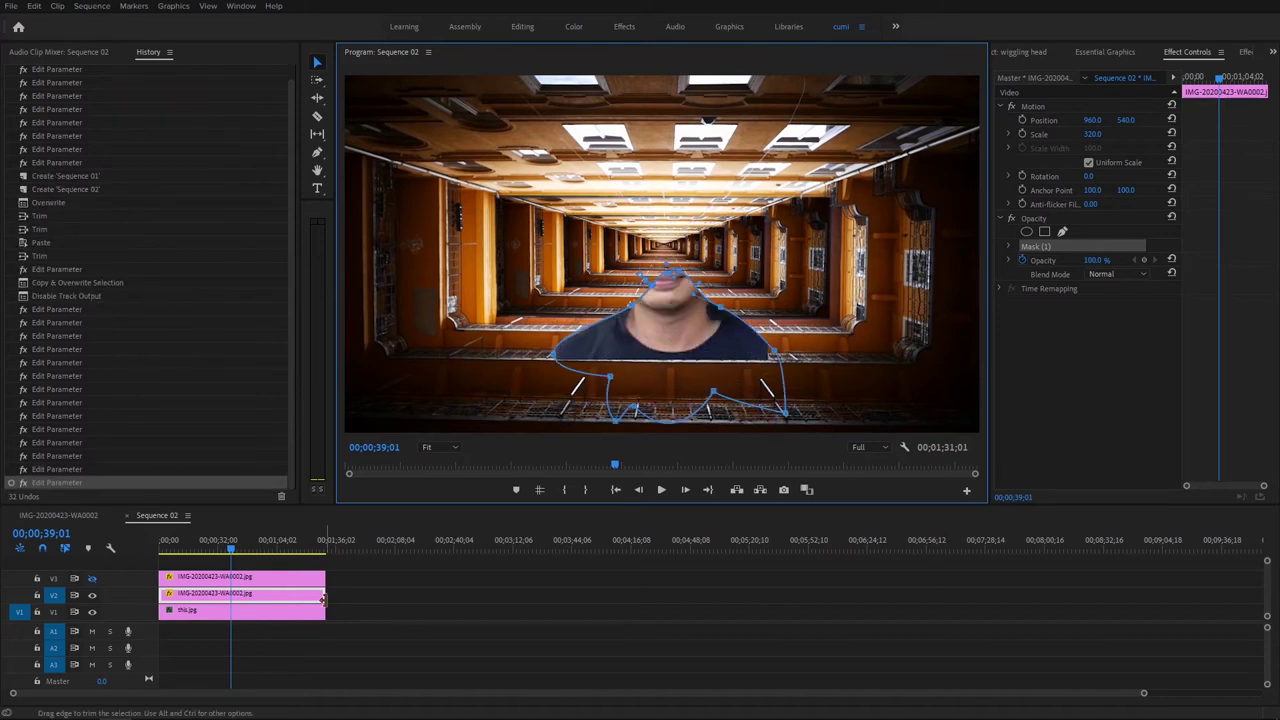
# Step: Lower the masked shoulders in the frame and turn the top copy back on
pyautogui.click(284, 602)
pyautogui.click(672, 357)
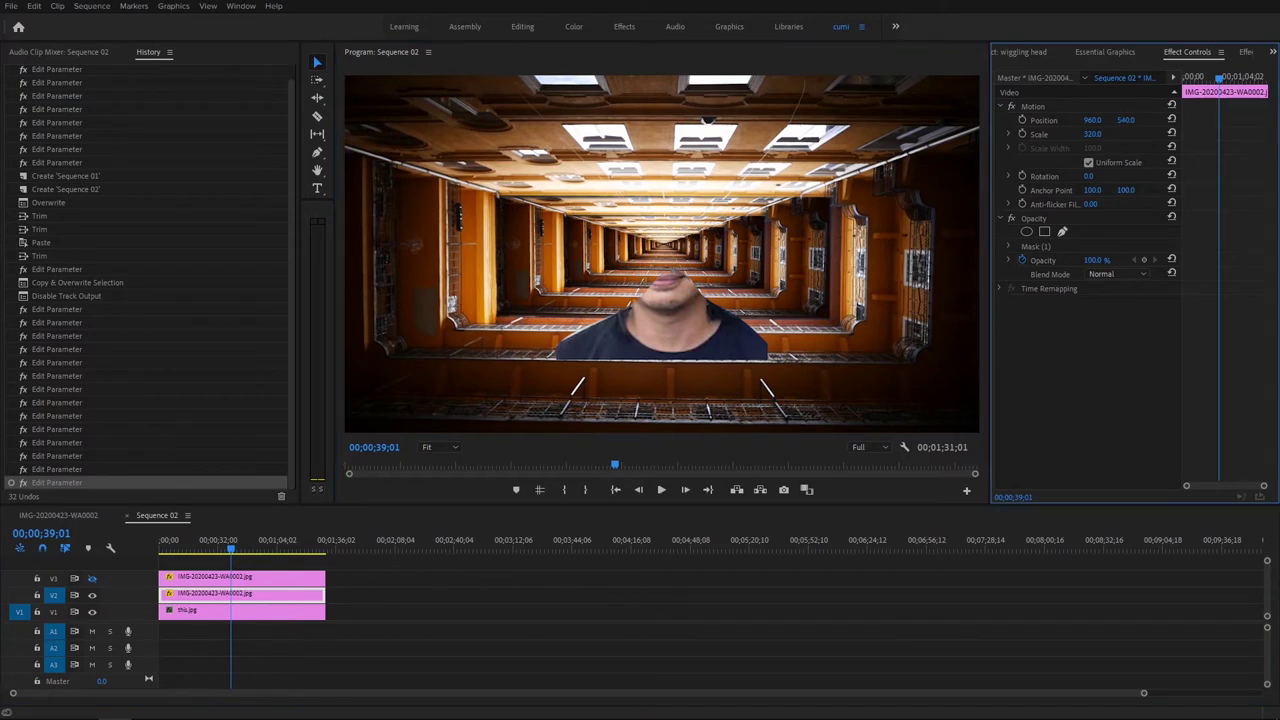
pyautogui.moveTo(1126, 120); pyautogui.dragTo(1150, 120)
pyautogui.click(91, 594)
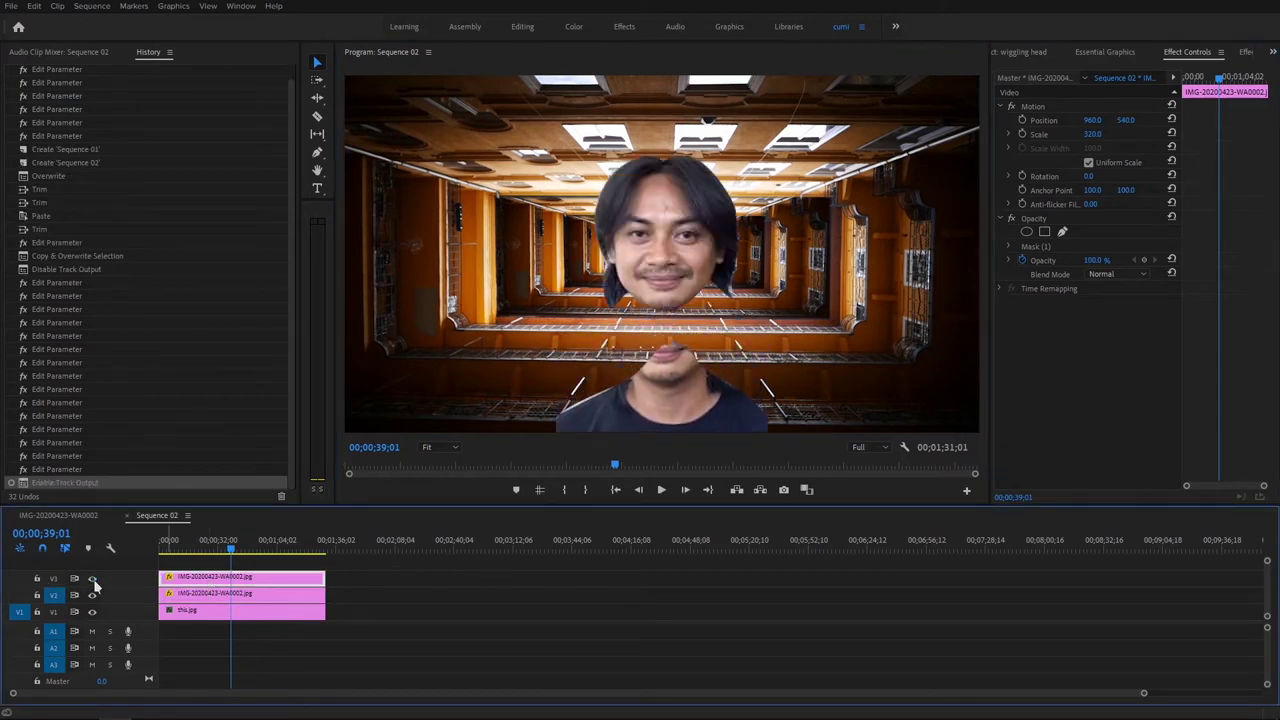
# Step: Lower the face onto the shoulders and reshape its mask around the jaw and mouth
pyautogui.moveTo(1126, 120); pyautogui.dragTo(1140, 120)
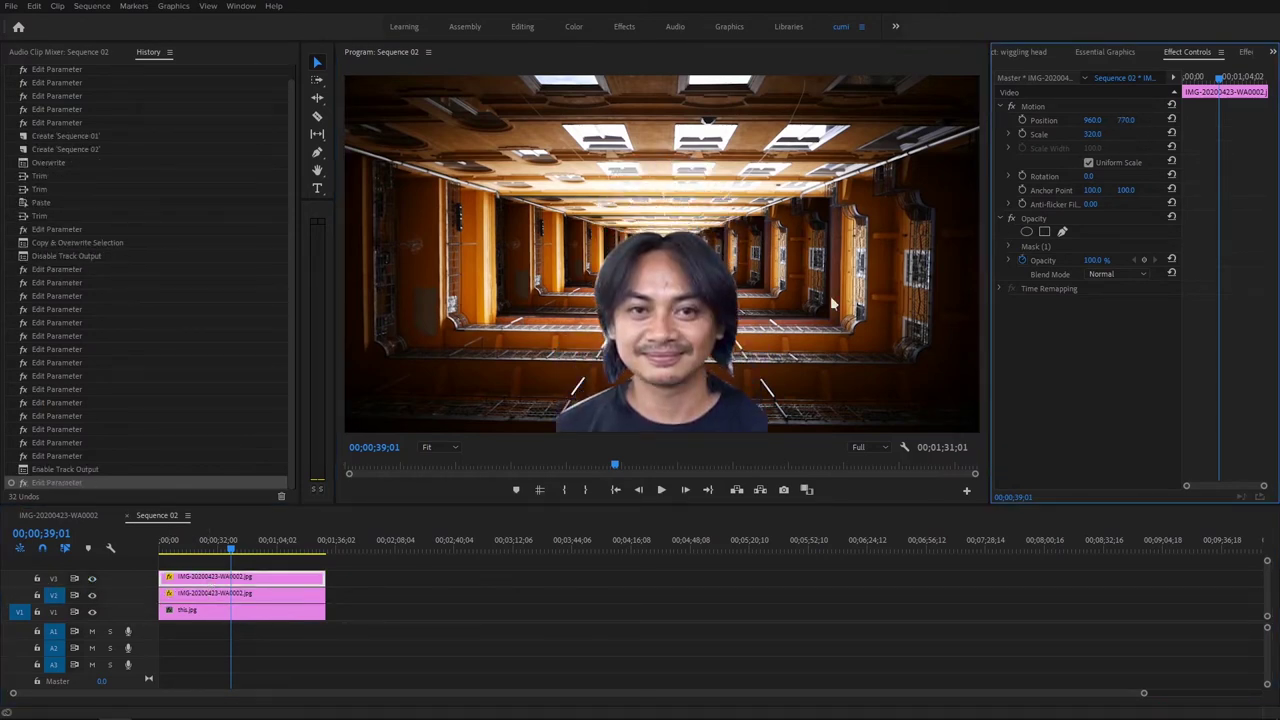
pyautogui.click(193, 594)
pyautogui.click(1036, 246)
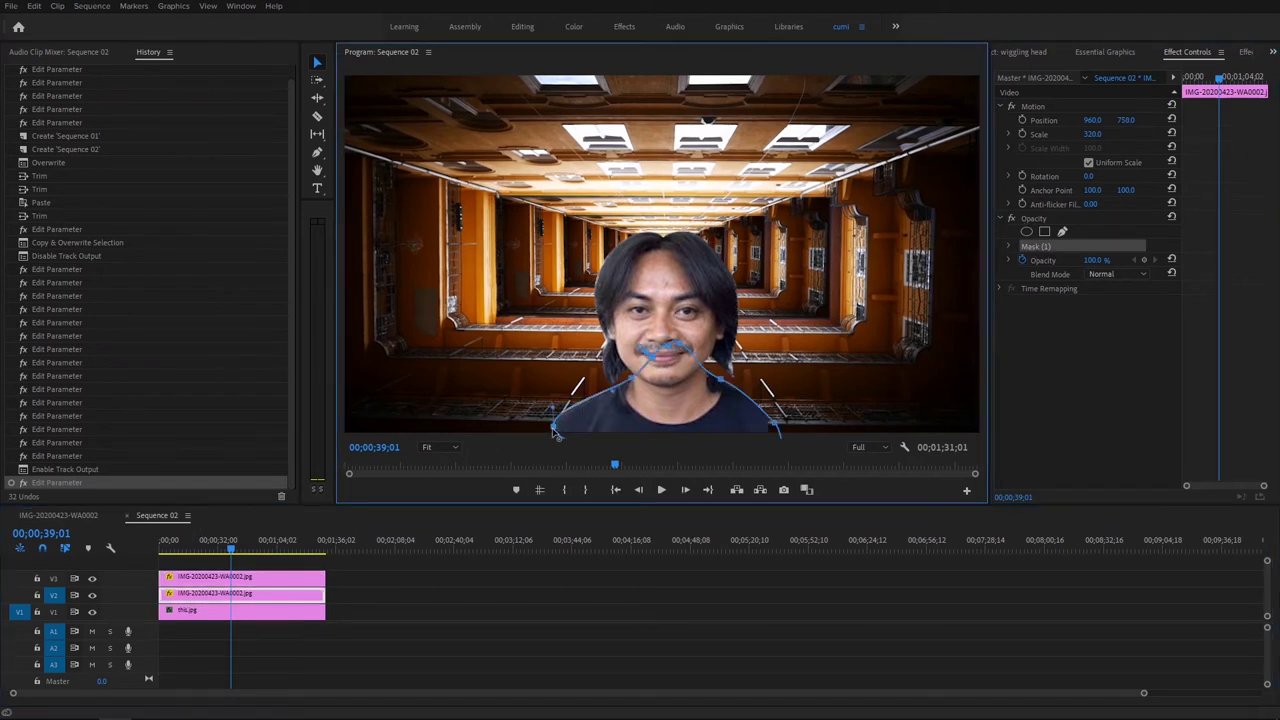
pyautogui.moveTo(555, 432); pyautogui.dragTo(554, 428)
pyautogui.moveTo(730, 395)
pyautogui.mouseDown()
pyautogui.moveTo(706, 388)
pyautogui.moveTo(706, 348)
pyautogui.mouseUp()
pyautogui.moveTo(631, 358)
pyautogui.mouseDown()
pyautogui.moveTo(634, 345)
pyautogui.moveTo(680, 337)
pyautogui.moveTo(706, 349)
pyautogui.mouseUp()
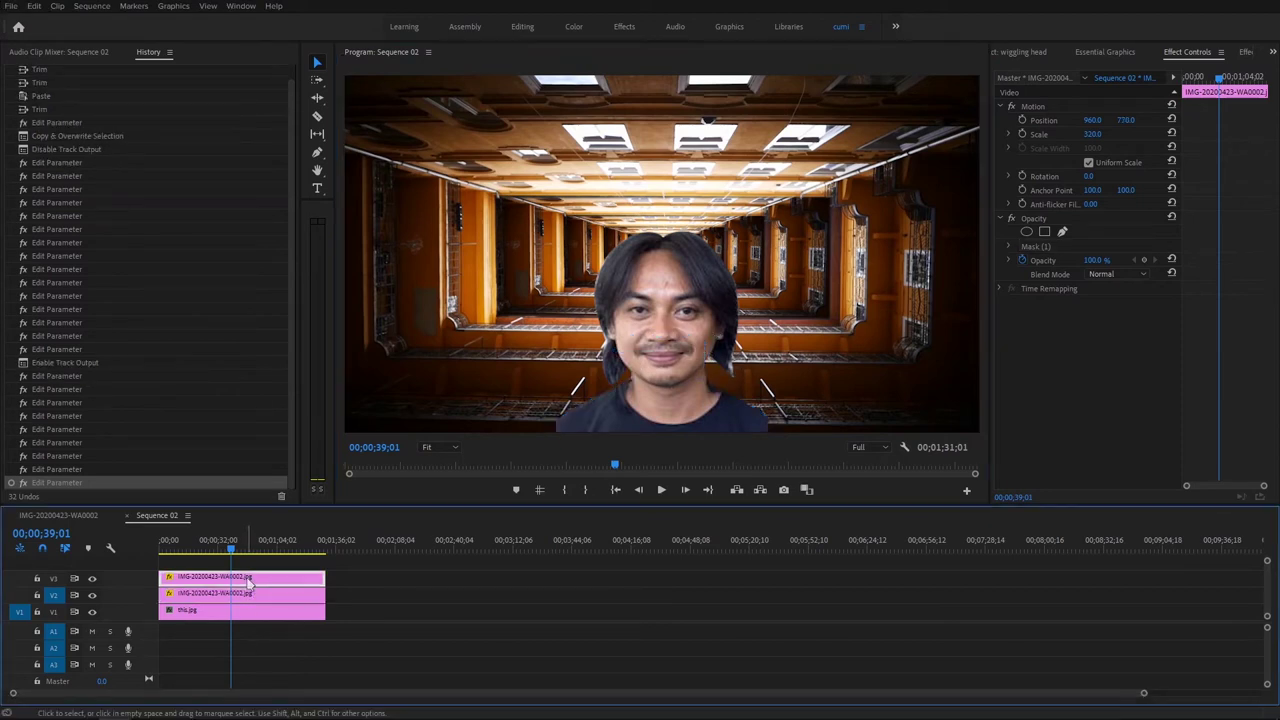
pyautogui.moveTo(735, 381)
pyautogui.mouseDown()
pyautogui.moveTo(716, 370)
pyautogui.moveTo(698, 385)
pyautogui.moveTo(635, 355)
pyautogui.mouseUp()
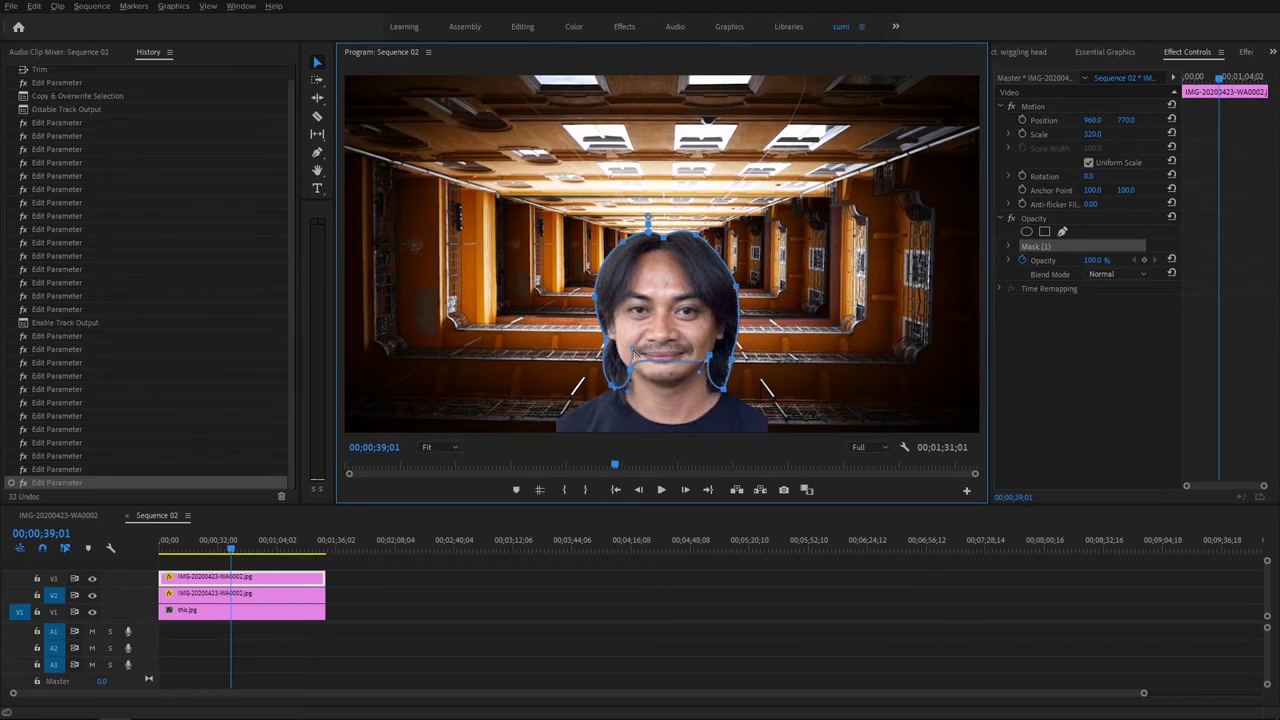
pyautogui.moveTo(663, 414); pyautogui.dragTo(665, 414)
pyautogui.click(1084, 345)
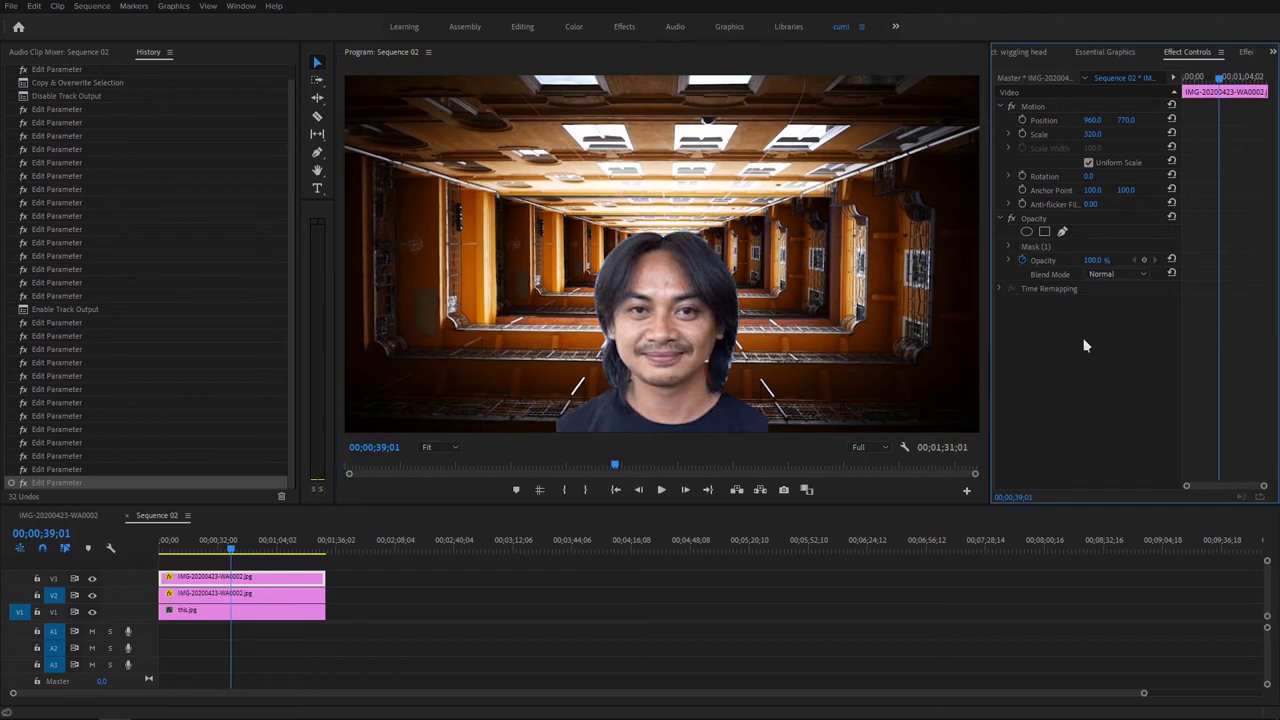
# Step: Move the head's anchor point down to the neck (102.5, 131.4) and enable rotation keyframing
pyautogui.click(1040, 106)
pyautogui.moveTo(664, 335)
pyautogui.mouseDown()
pyautogui.moveTo(665, 385)
pyautogui.moveTo(667, 372)
pyautogui.mouseUp()
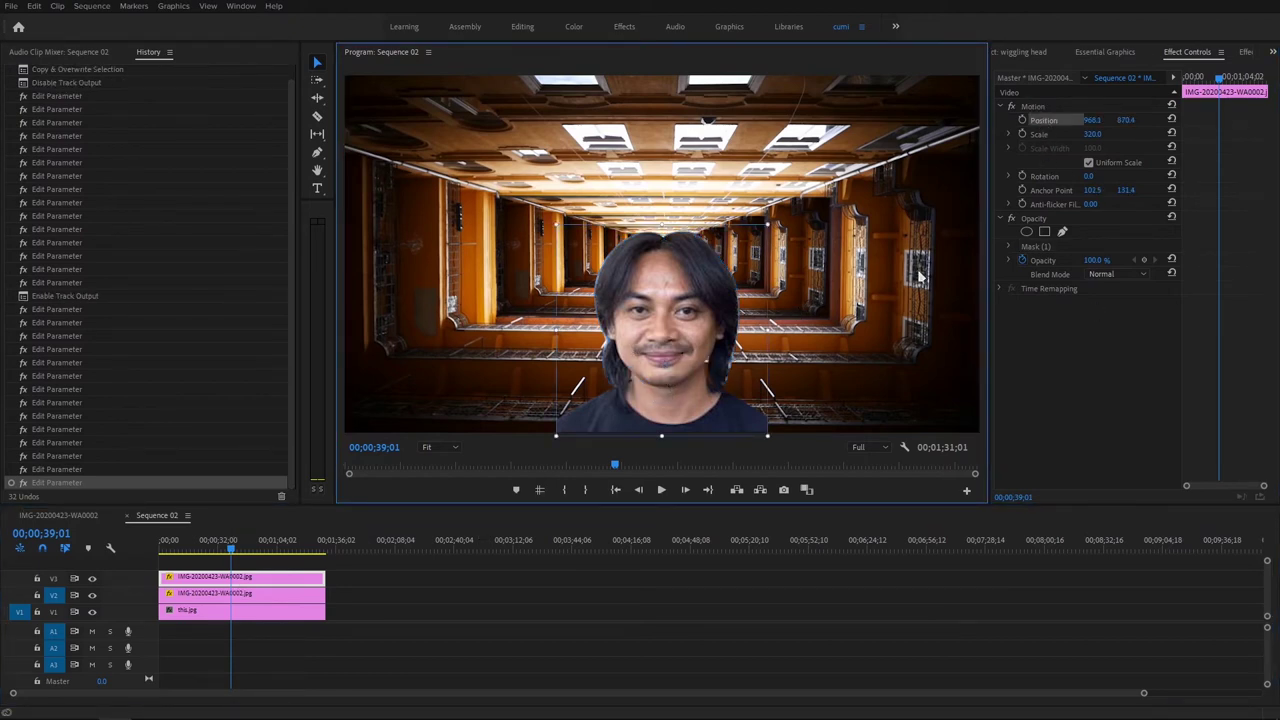
pyautogui.moveTo(182, 546); pyautogui.dragTo(136, 548)
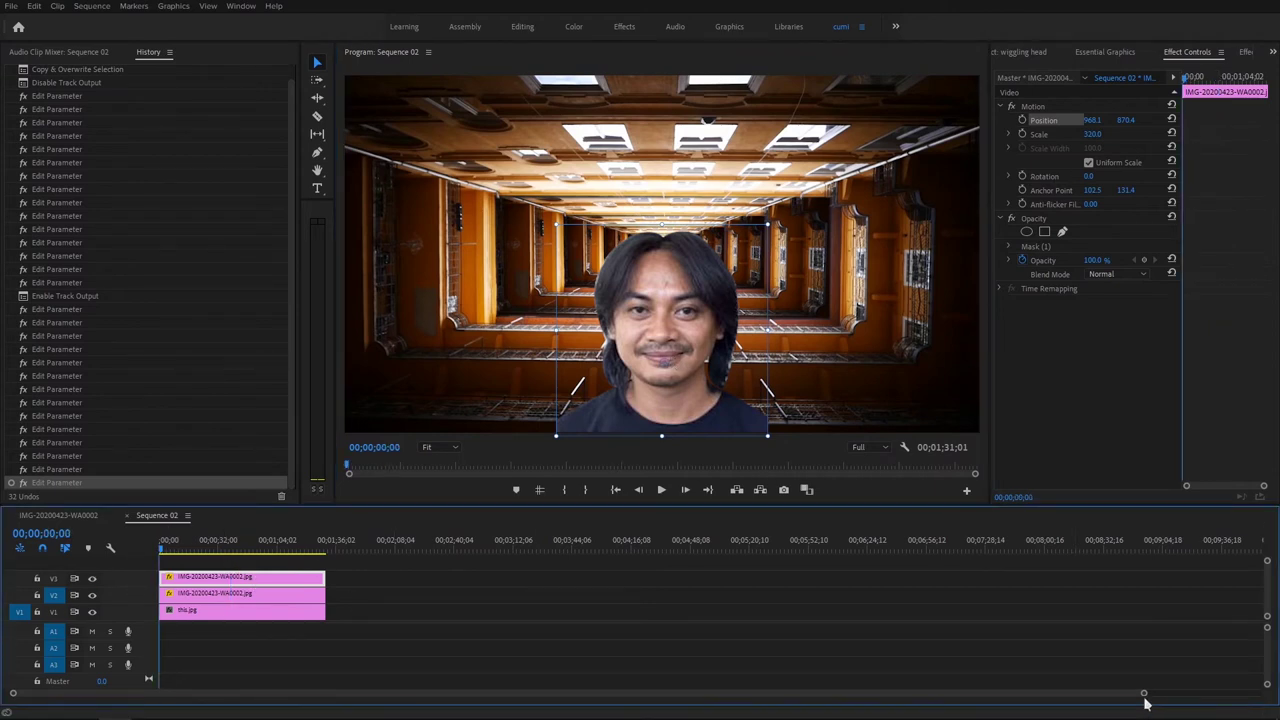
pyautogui.moveTo(1143, 693); pyautogui.dragTo(748, 716)
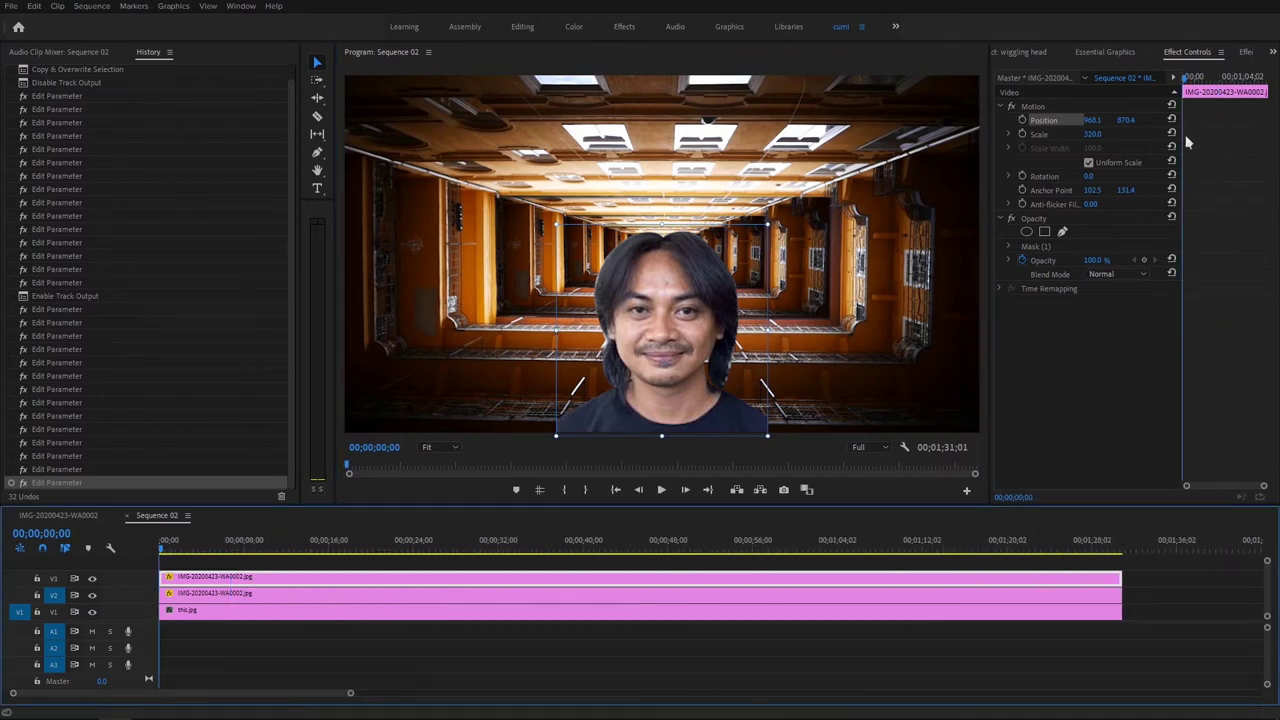
pyautogui.moveTo(1188, 143); pyautogui.dragTo(1096, 111)
pyautogui.click(1022, 176)
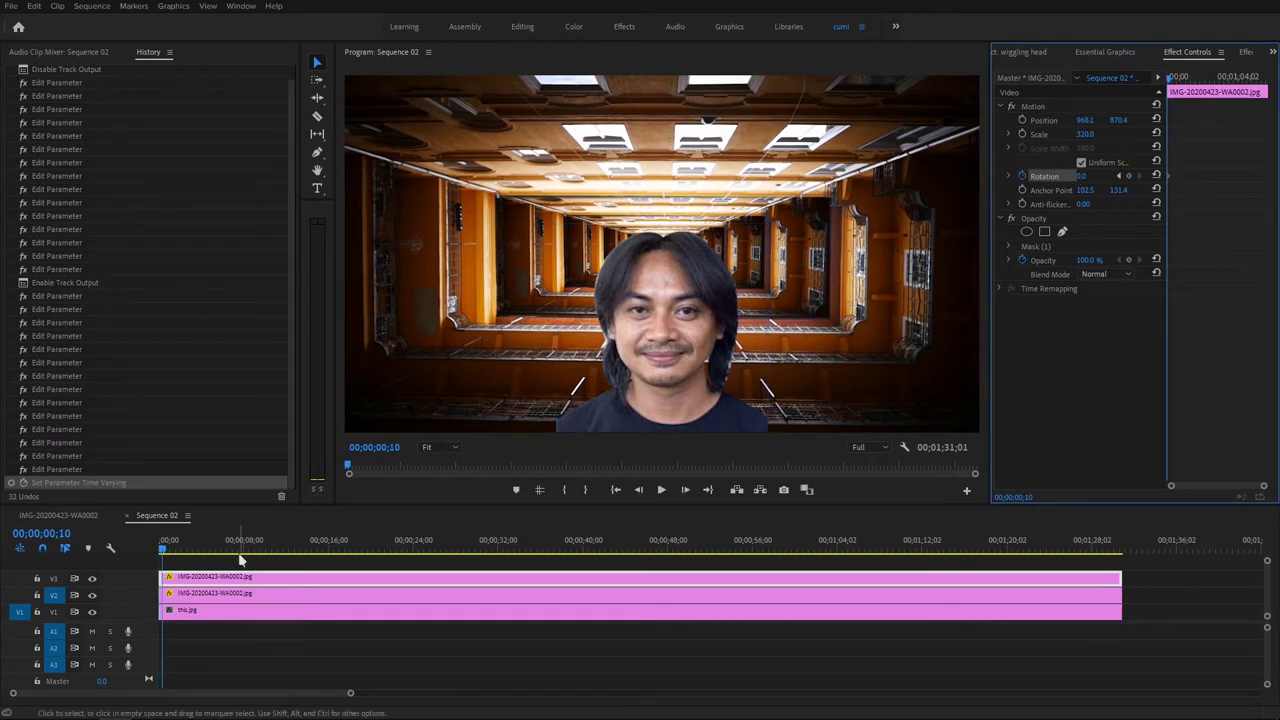
# Step: Keyframe the head tilting to about -17° rotation and play back the tilt
pyautogui.click(186, 550)
pyautogui.moveTo(193, 552); pyautogui.dragTo(243, 548)
pyautogui.moveTo(1086, 177); pyautogui.dragTo(1141, 199)
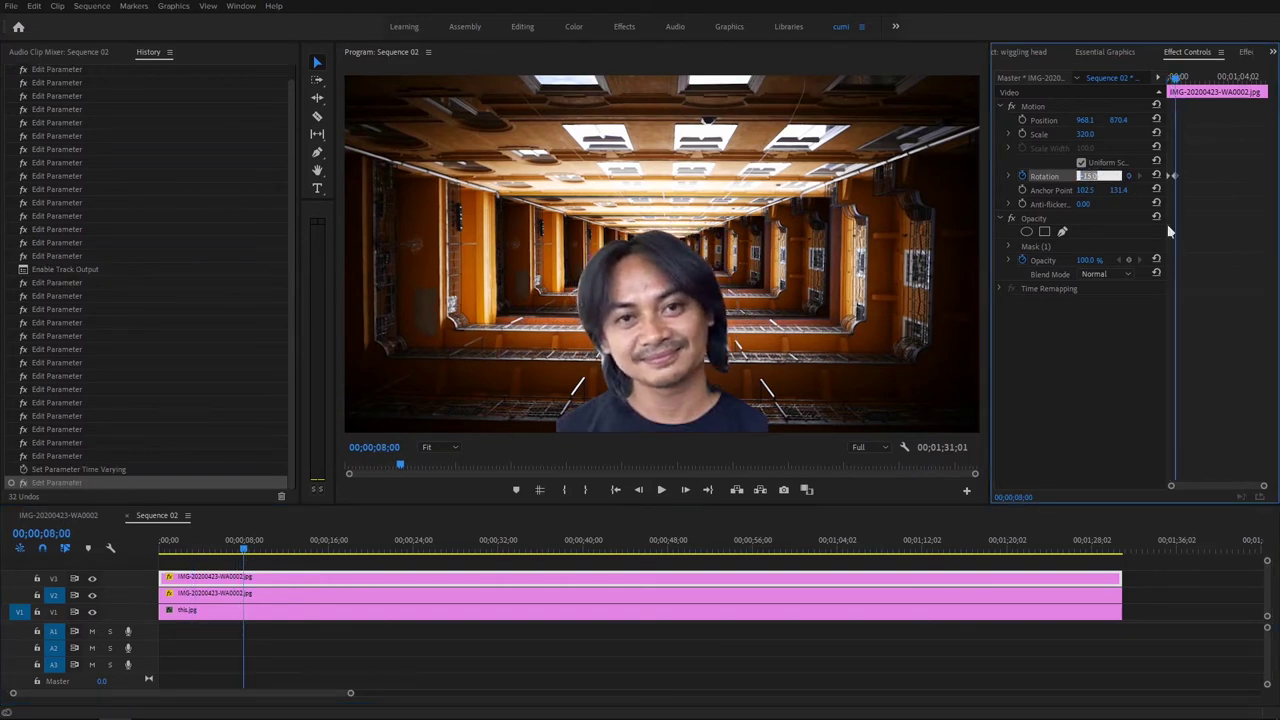
pyautogui.moveTo(1177, 78); pyautogui.dragTo(1183, 82)
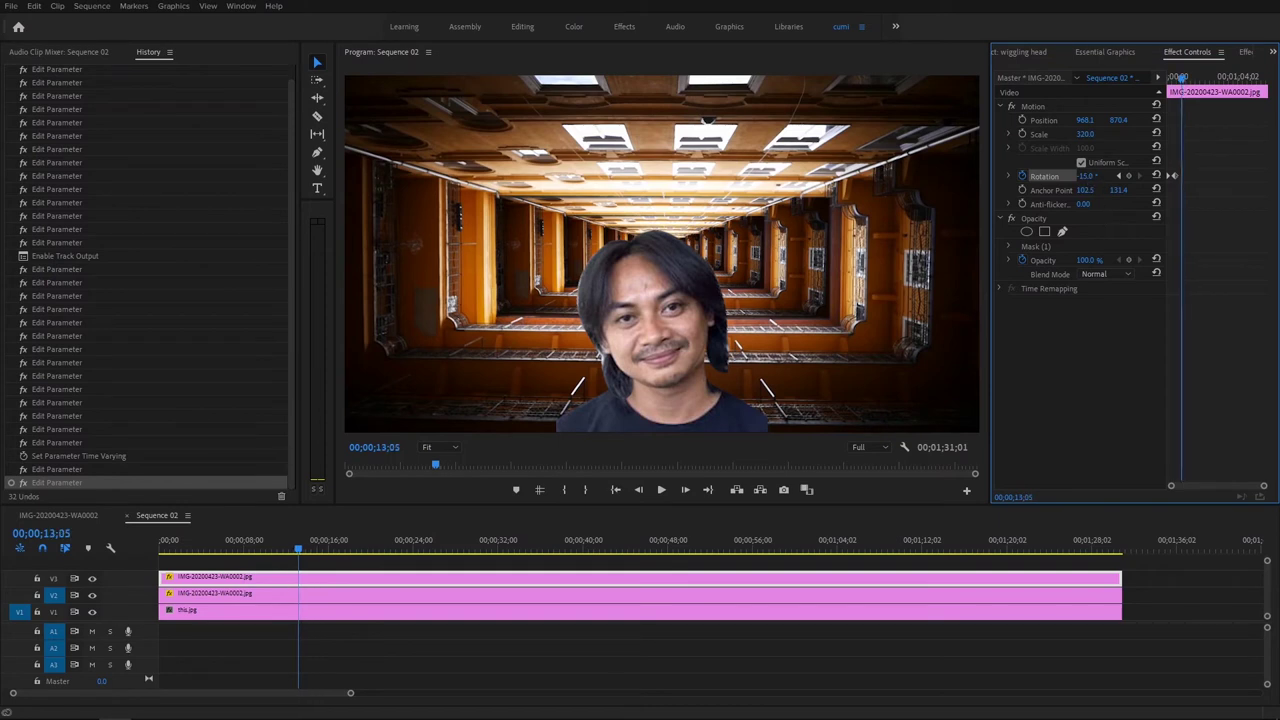
pyautogui.press('Return')
pyautogui.press('Home')
pyautogui.press('space')
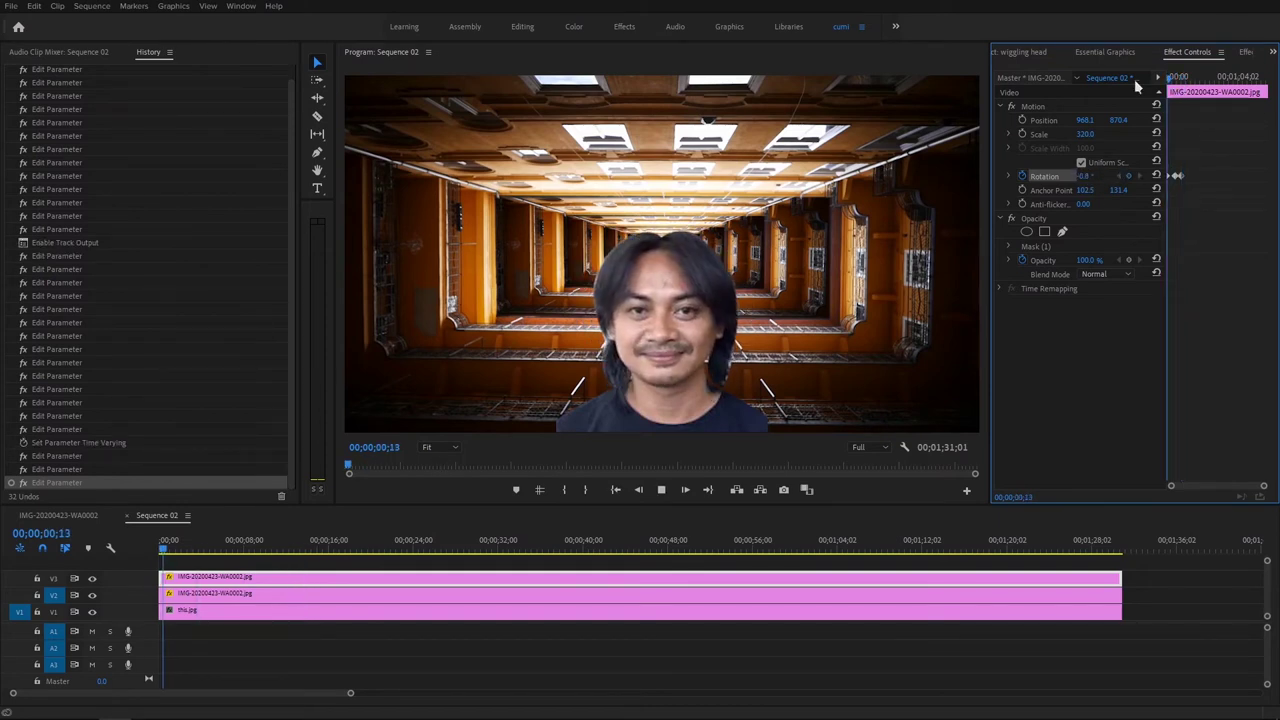
pyautogui.press('space')
# Step: Delete the extra rotation keyframe and pull the remaining ones into the first second
pyautogui.moveTo(1263, 486); pyautogui.dragTo(1229, 486)
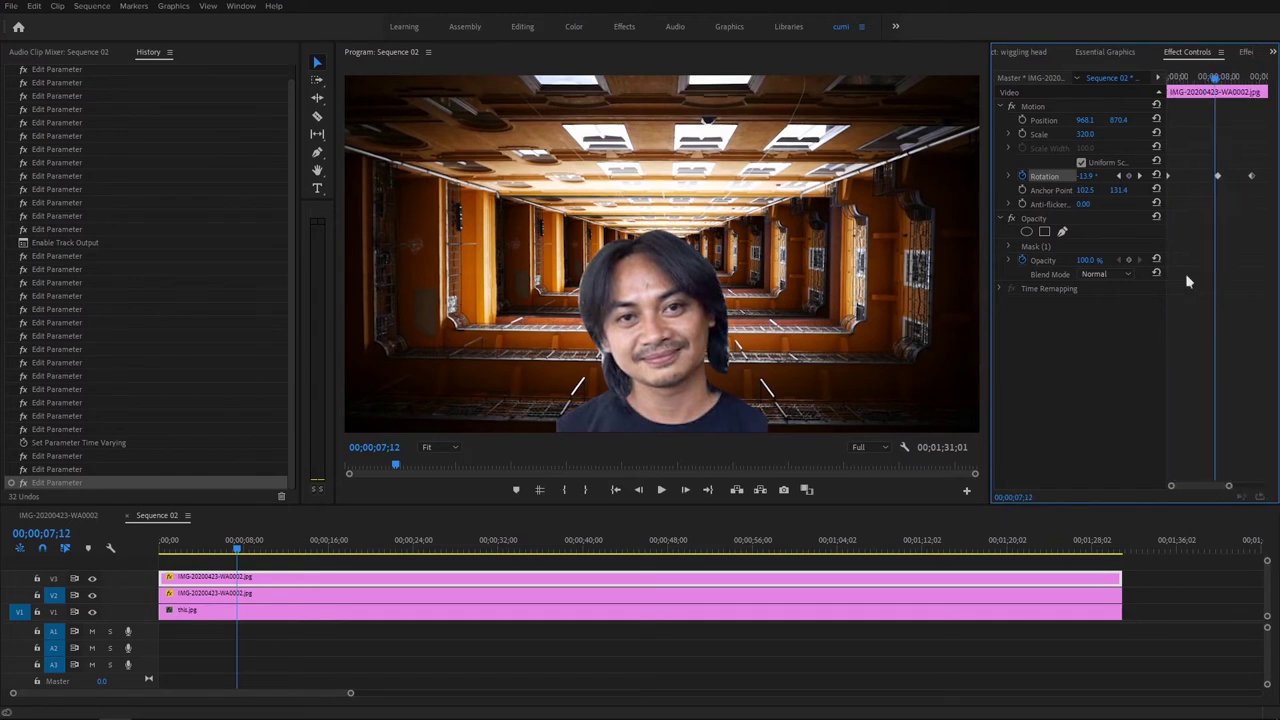
pyautogui.click(1214, 174)
pyautogui.press('Delete')
pyautogui.moveTo(1253, 177); pyautogui.dragTo(1203, 177)
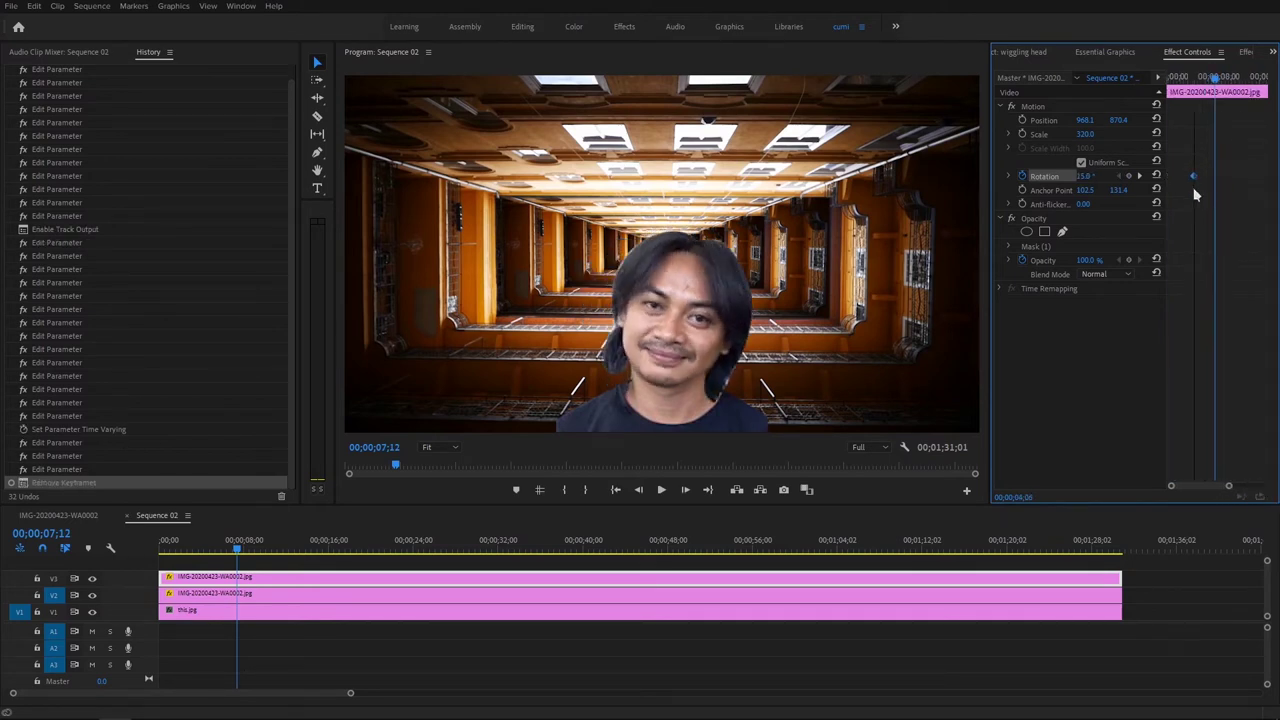
pyautogui.moveTo(1205, 180); pyautogui.dragTo(1203, 182)
pyautogui.moveTo(1213, 78); pyautogui.dragTo(1168, 80)
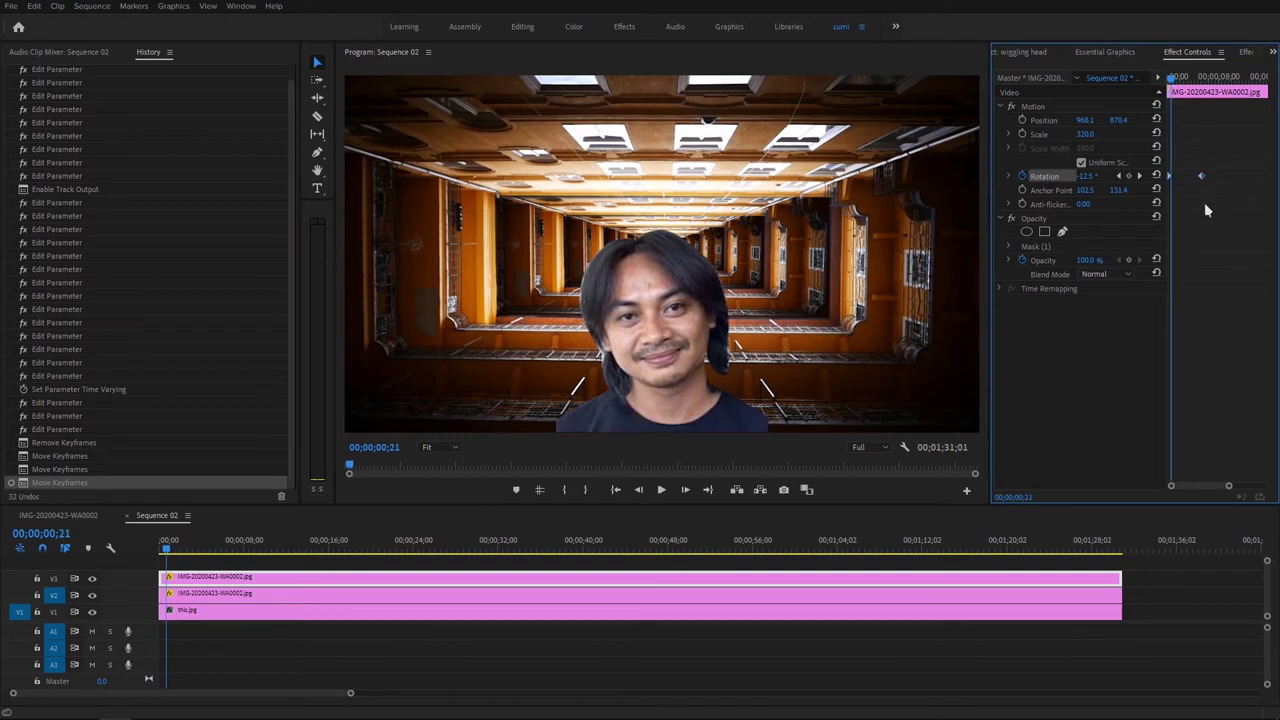
pyautogui.moveTo(1198, 176); pyautogui.dragTo(1170, 176)
pyautogui.moveTo(1172, 78); pyautogui.dragTo(1176, 78)
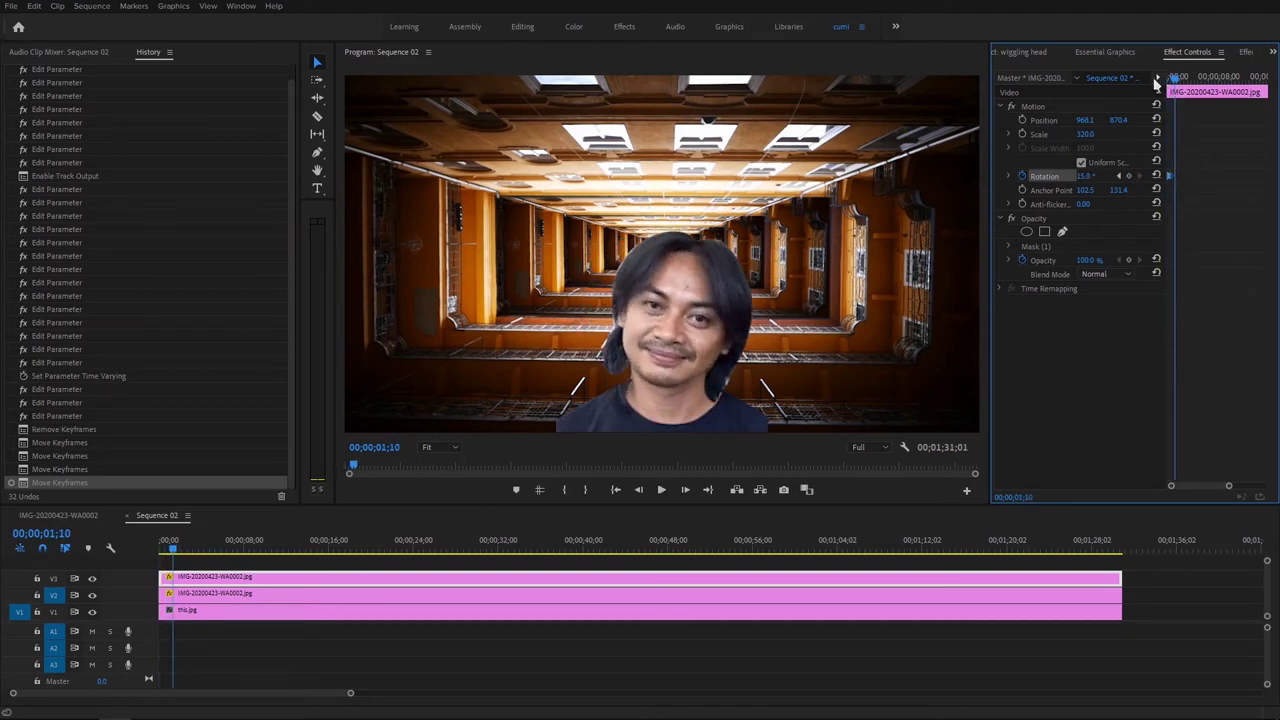
pyautogui.moveTo(1229, 486); pyautogui.dragTo(1207, 486)
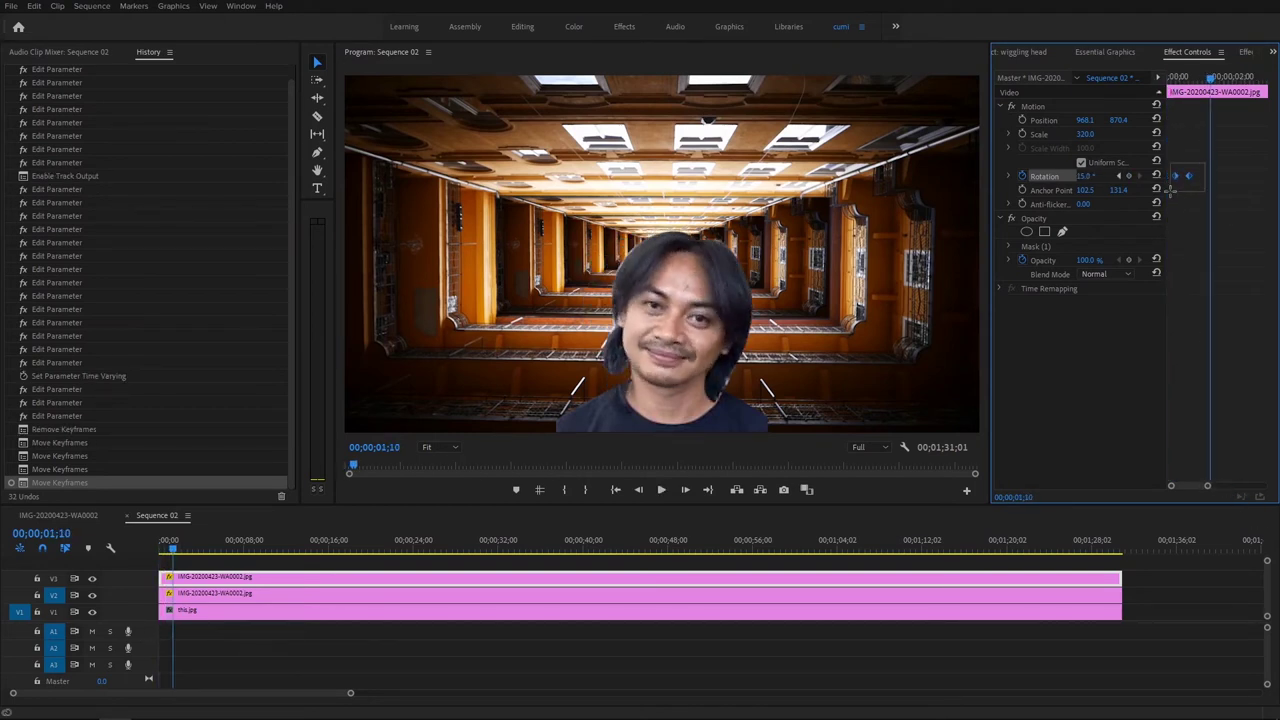
pyautogui.moveTo(1173, 177); pyautogui.dragTo(1168, 177)
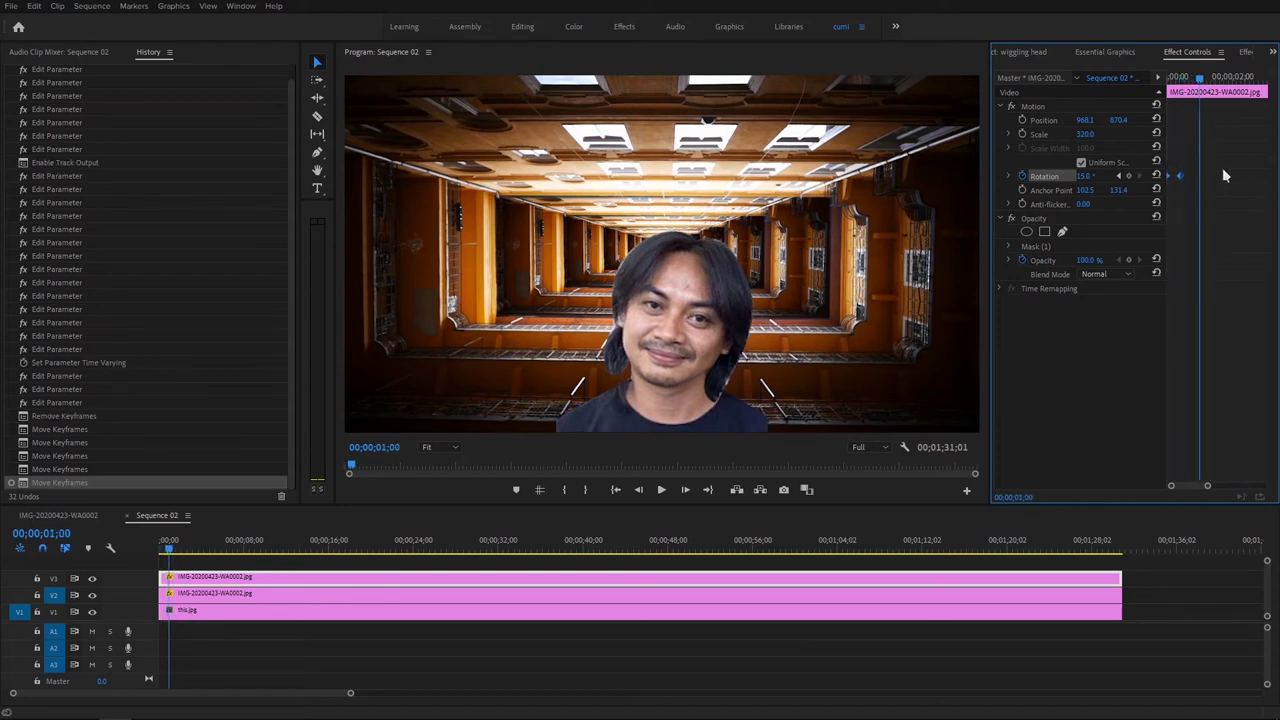
pyautogui.press('j')
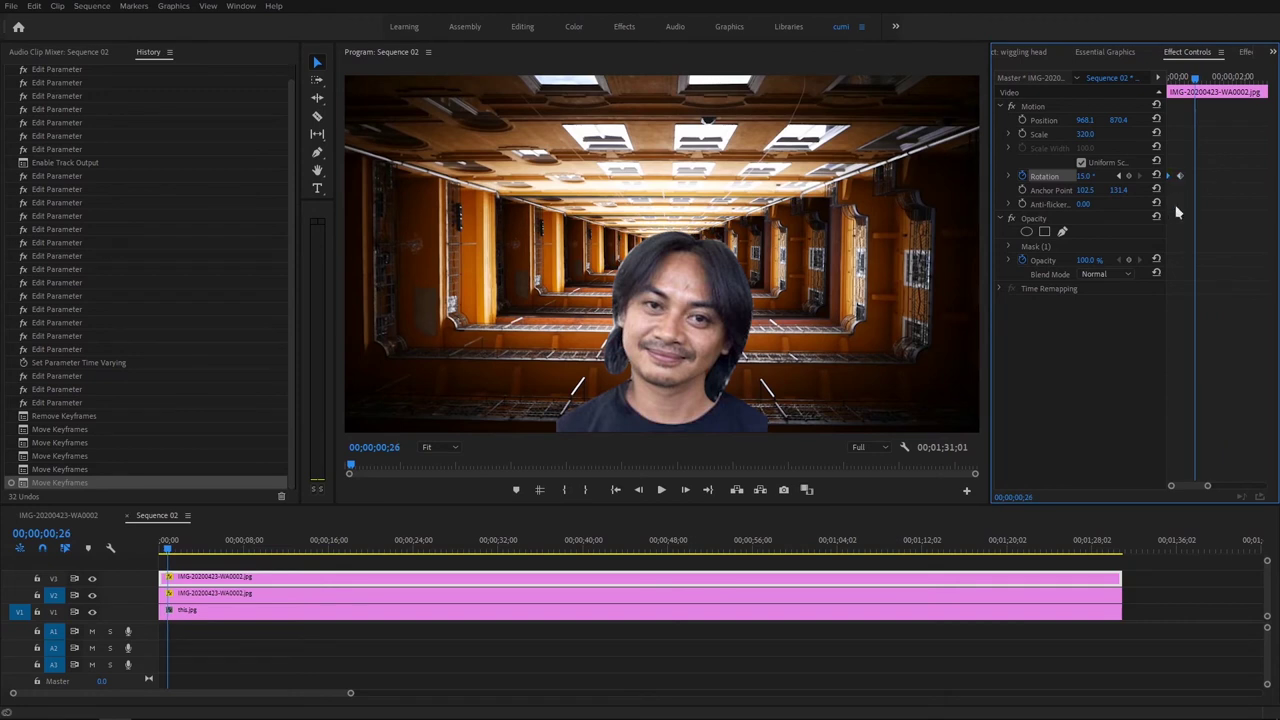
# Step: Paste the copied rotation keyframes at several early points and preview the wiggle
pyautogui.hotkey('ctrl', 'v')
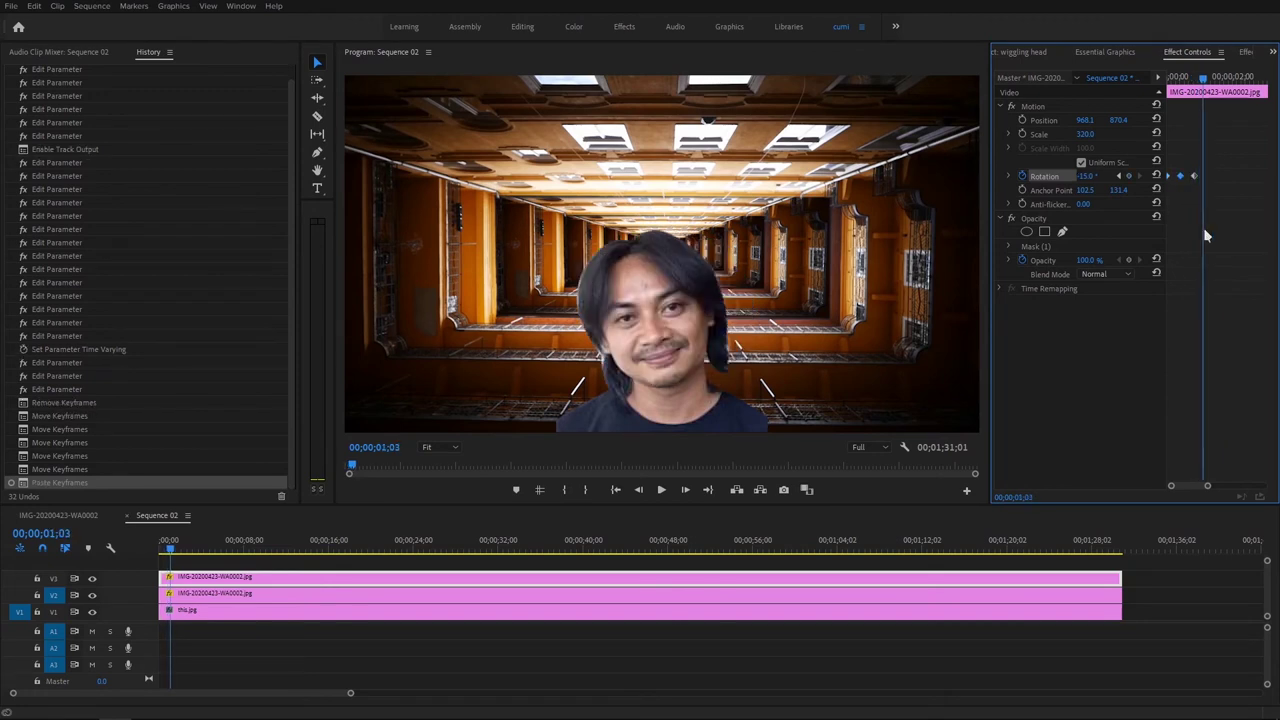
pyautogui.hotkey('ctrl', 'v')
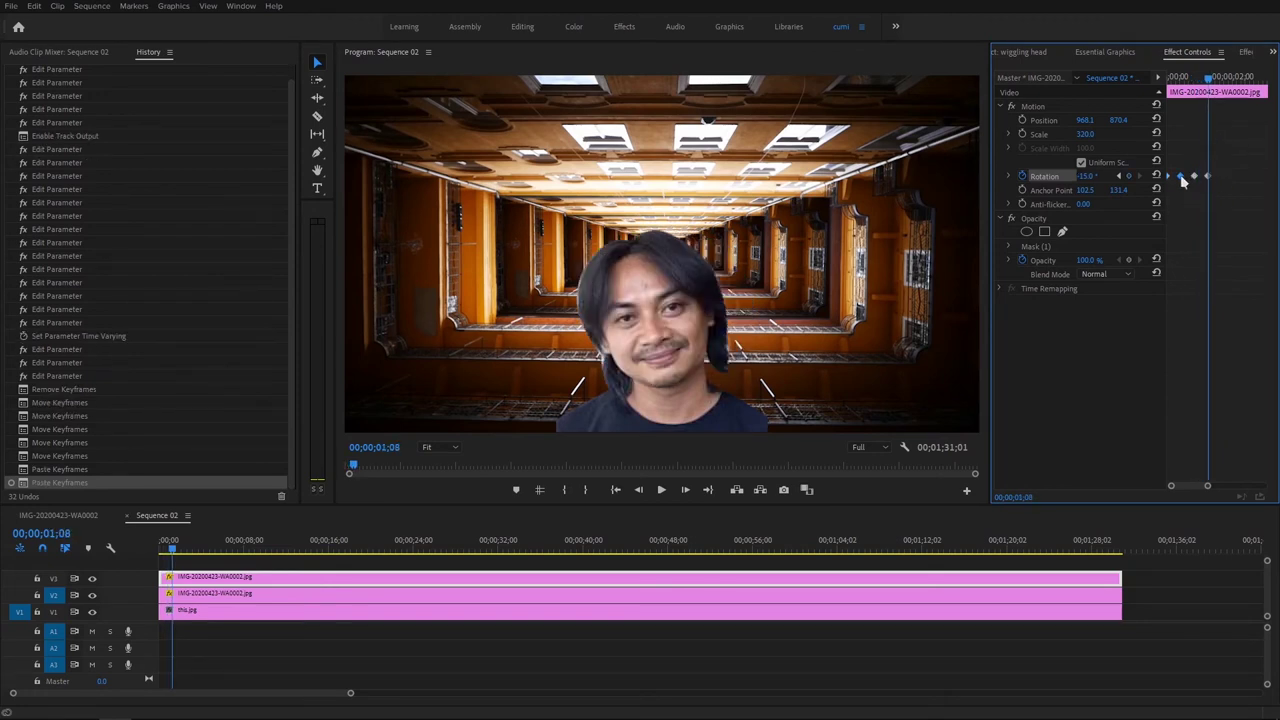
pyautogui.hotkey('ctrl', 'v')
pyautogui.click(1220, 78)
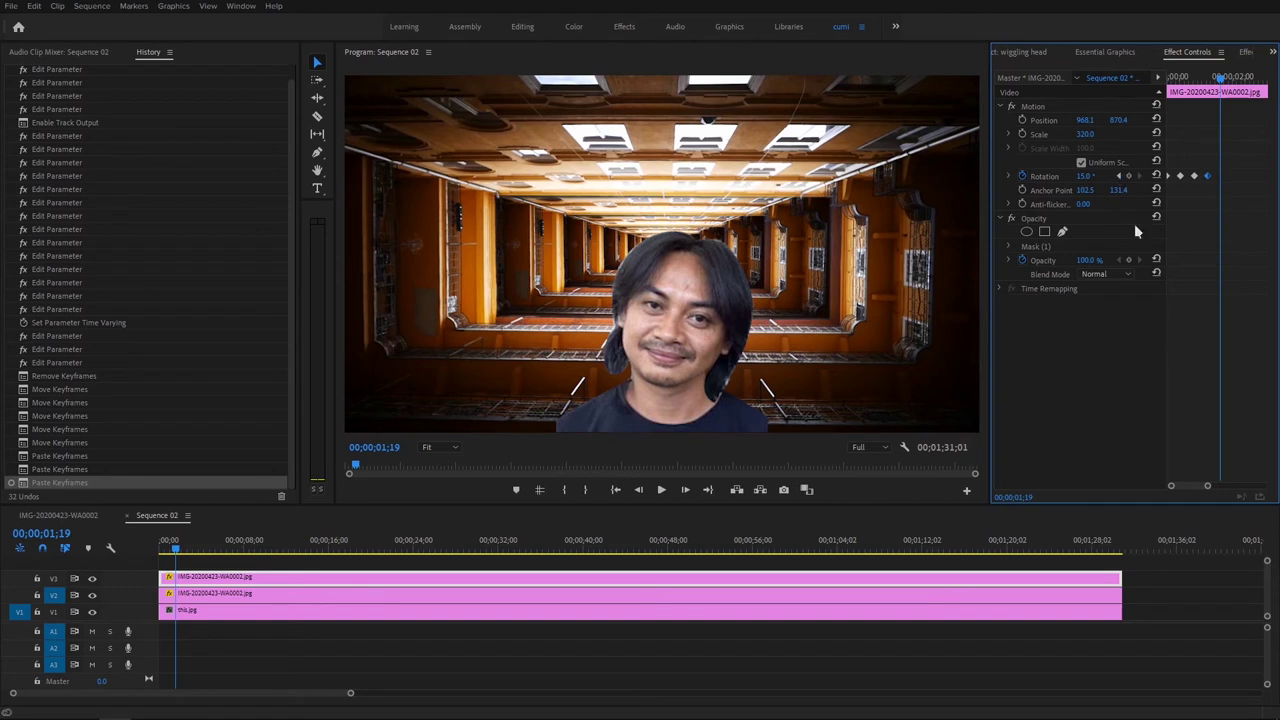
pyautogui.hotkey('ctrl', 'v')
pyautogui.press('space')
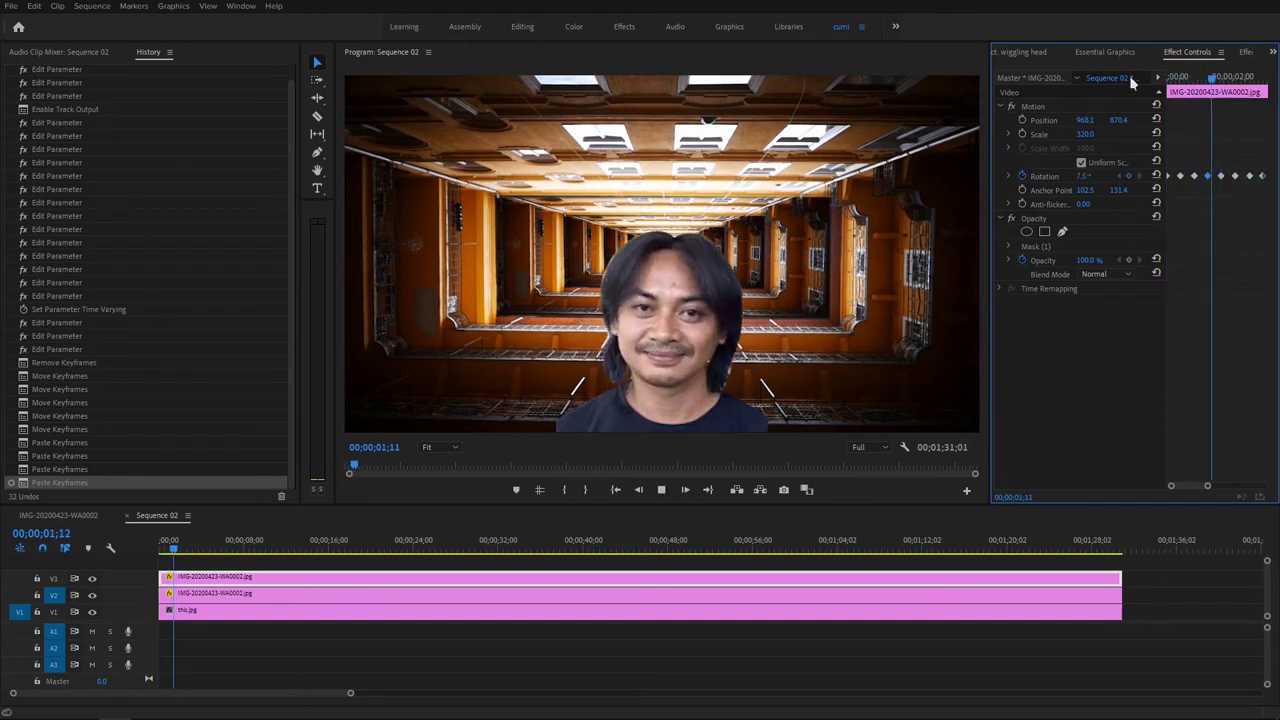
pyautogui.press('space')
pyautogui.press('Home')
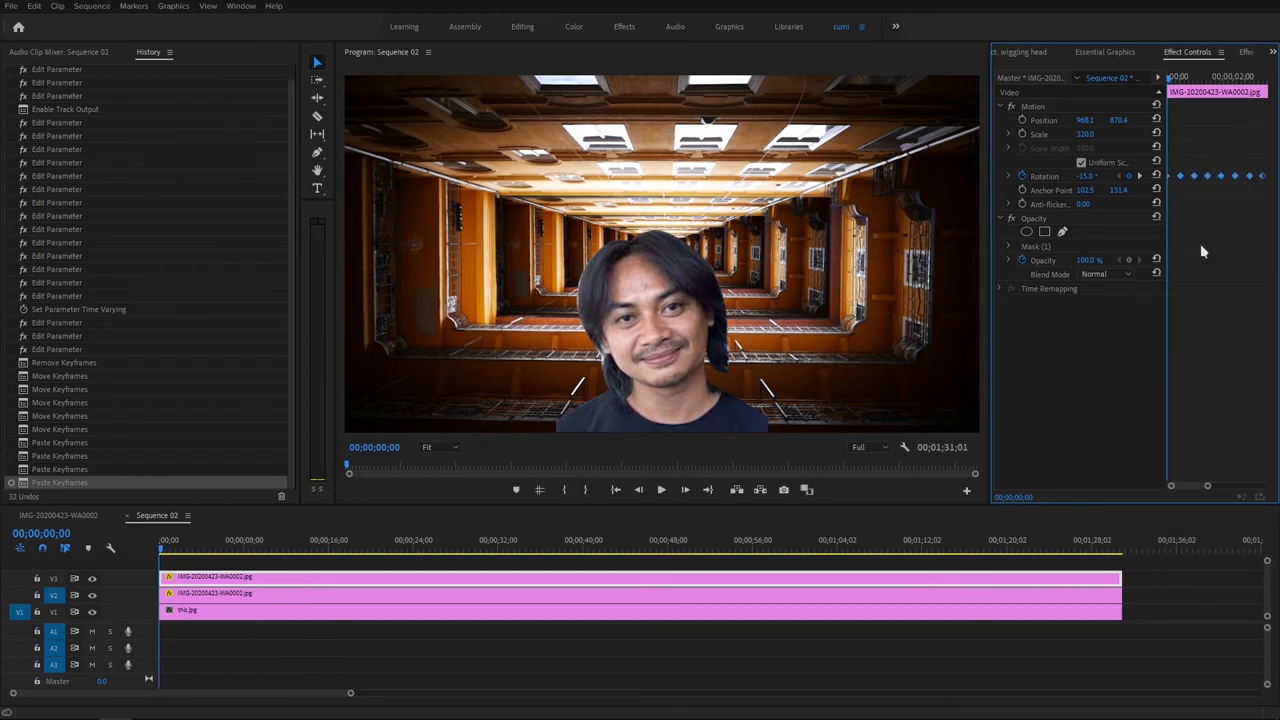
# Step: Zoom the keyframe ruler out and paste two more rotation keyframe sets further along
pyautogui.moveTo(1207, 486); pyautogui.dragTo(1243, 486)
pyautogui.click(1216, 82)
pyautogui.hotkey('ctrl', 'v')
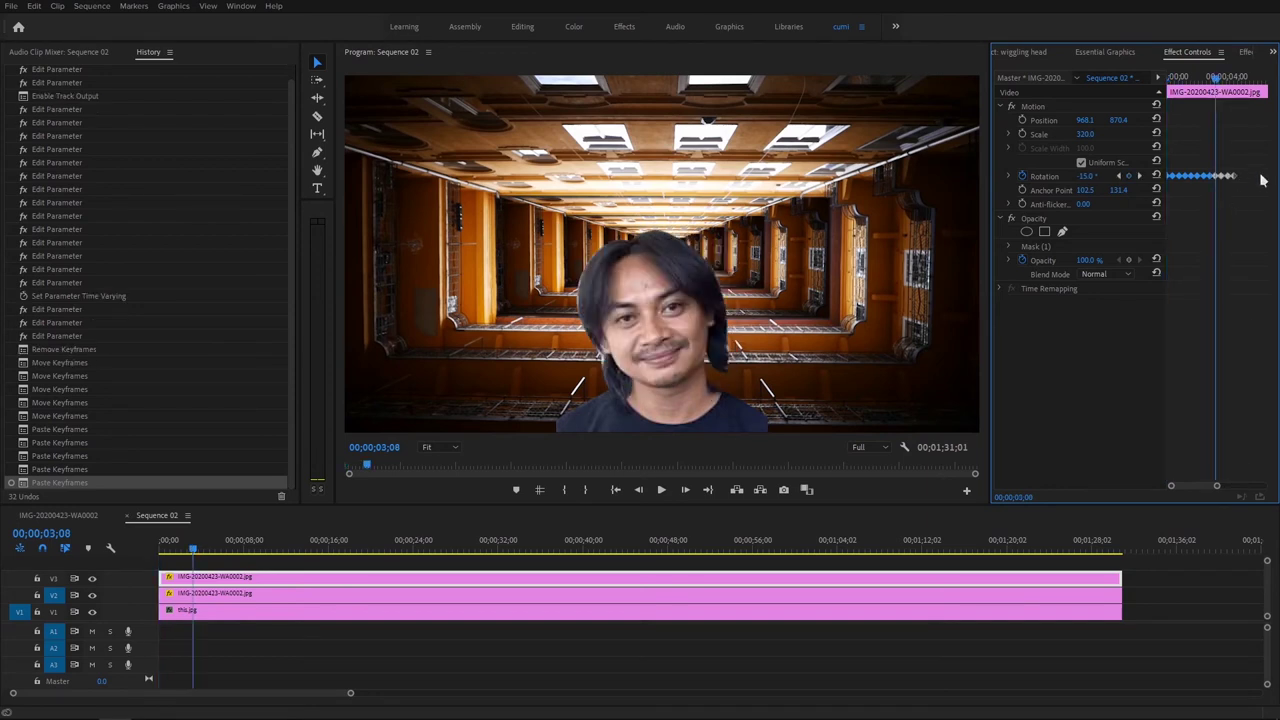
pyautogui.click(1238, 80)
pyautogui.hotkey('ctrl', 'v')
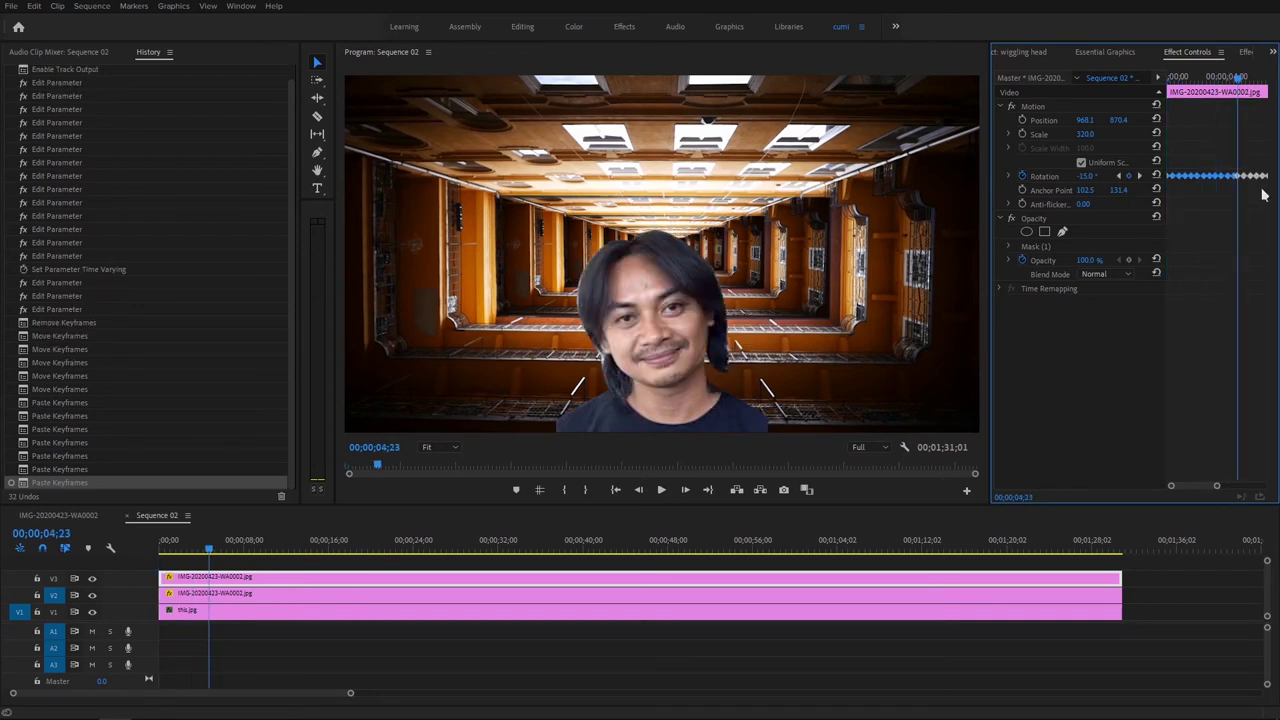
pyautogui.hotkey('ctrl', 'x')
pyautogui.hotkey('ctrl', 'z')
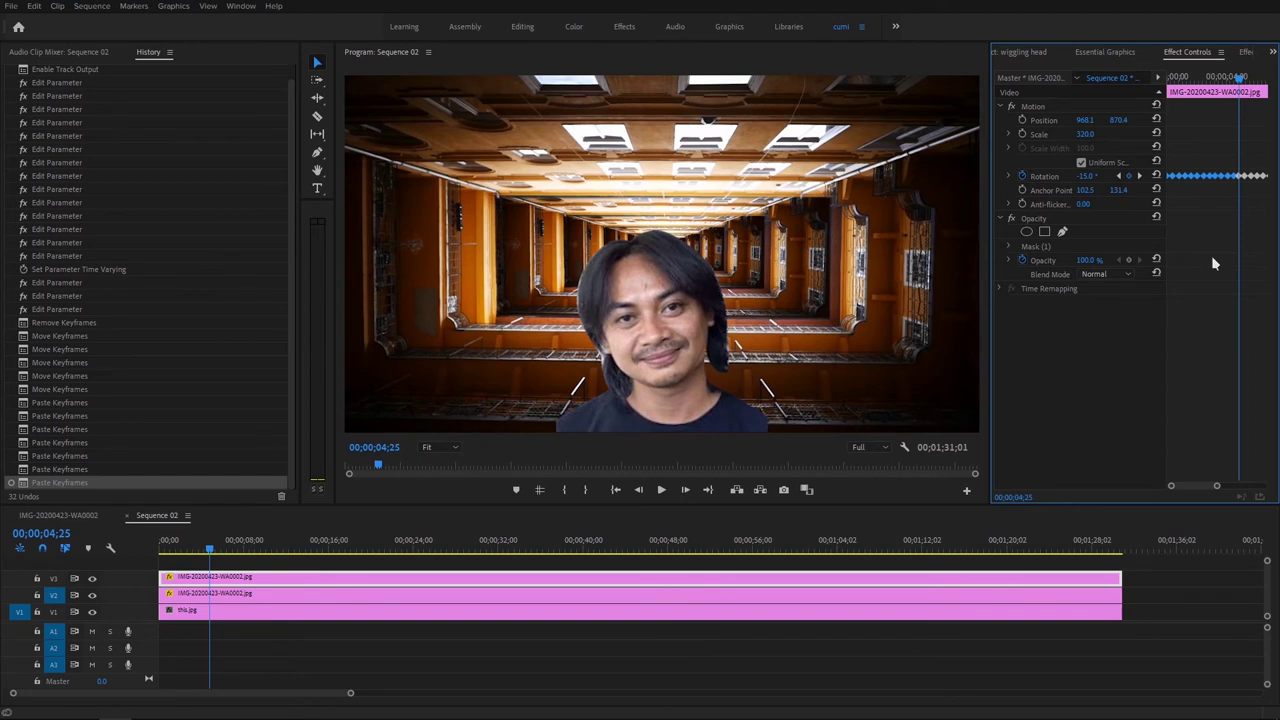
pyautogui.press('Right')
pyautogui.press('Right')
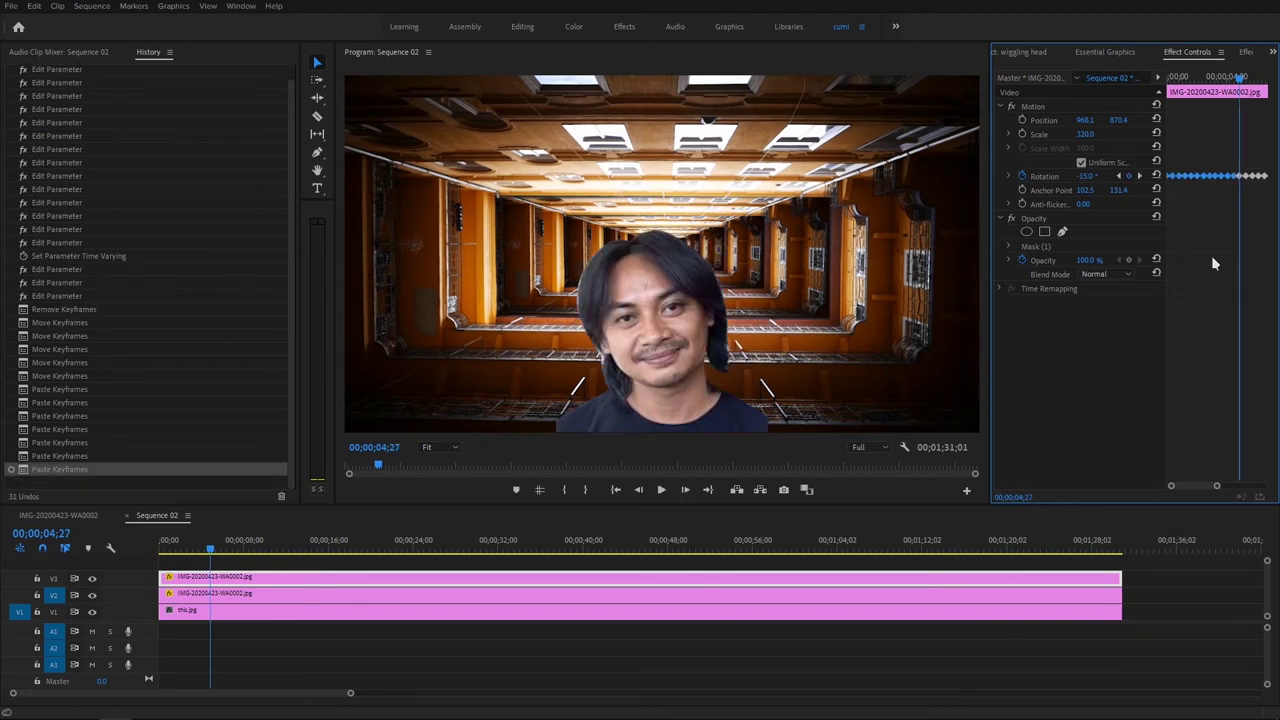
# Step: Paste four more rotation keyframe sets, one near 41 seconds, then play back from the start
pyautogui.moveTo(1216, 490); pyautogui.dragTo(1263, 490)
pyautogui.click(1183, 78)
pyautogui.hotkey('ctrl', 'v')
pyautogui.click(1199, 78)
pyautogui.hotkey('ctrl', 'v')
pyautogui.click(1224, 78)
pyautogui.moveTo(1224, 78); pyautogui.dragTo(1213, 78)
pyautogui.hotkey('ctrl', 'v')
pyautogui.click(1230, 78)
pyautogui.hotkey('ctrl', 'v')
pyautogui.press('Home')
pyautogui.press('space')
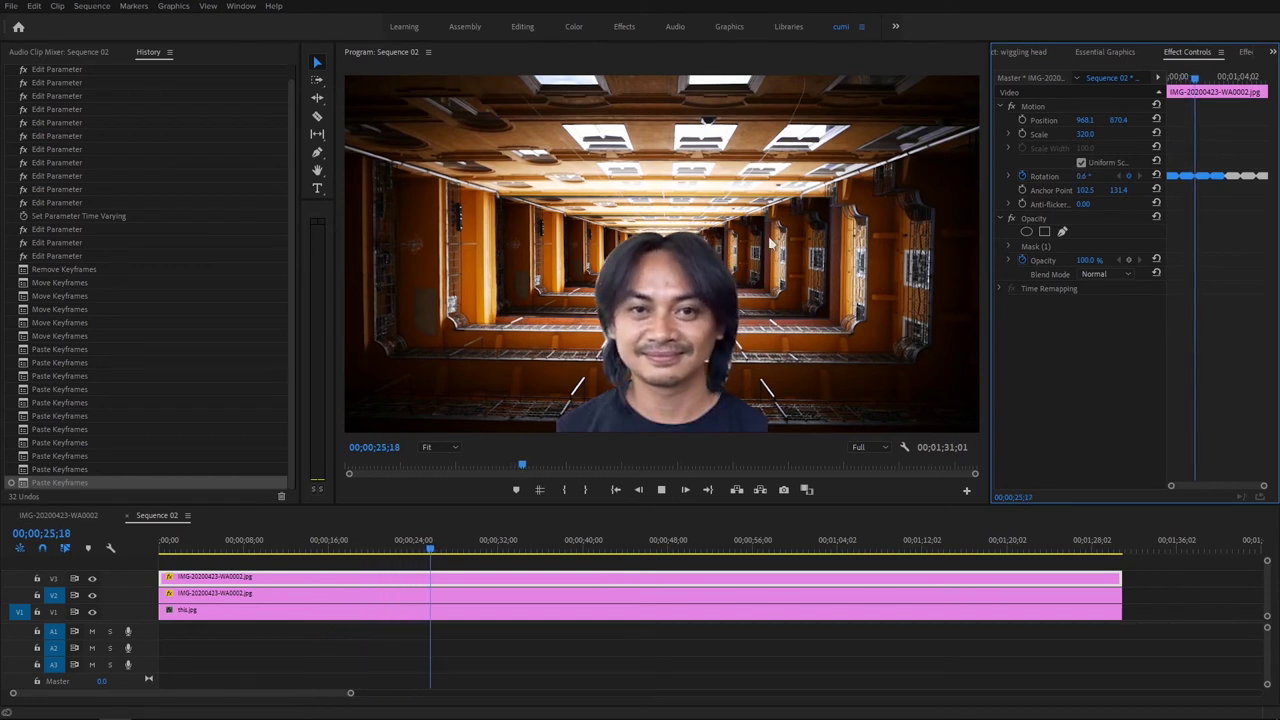
# Step: Delete the ths.jpg building background clip from track V1
pyautogui.click(250, 610)
pyautogui.press('Delete')
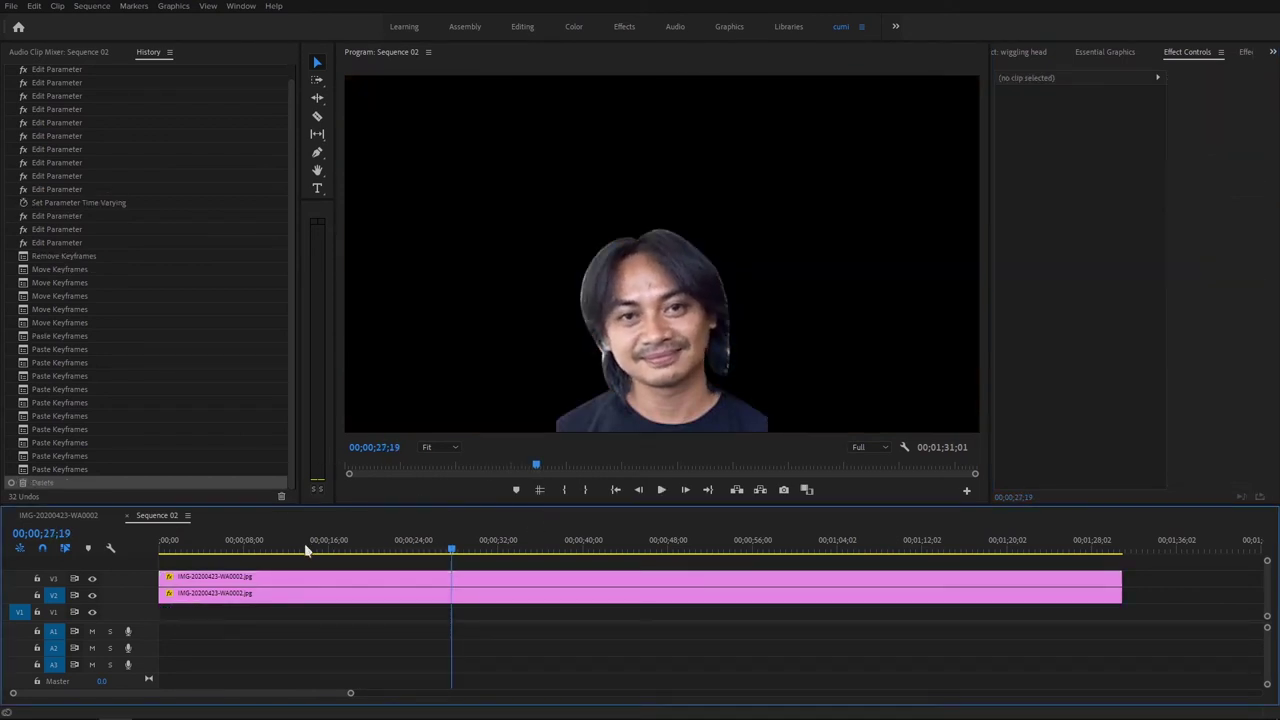
pyautogui.press('End')
pyautogui.press('Home')
# Step: Preview the head on black, then start a new text caption in the Program monitor
pyautogui.press('space')
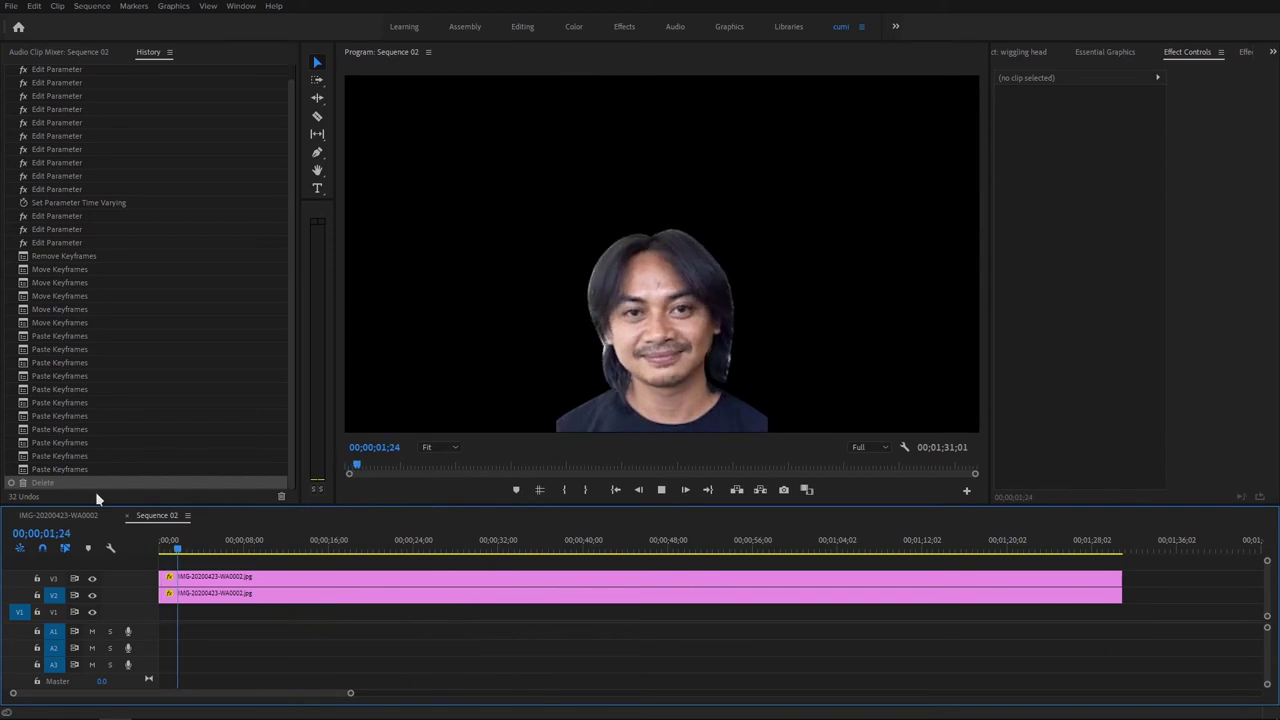
pyautogui.press('space')
pyautogui.click(317, 190)
pyautogui.click(479, 134)
pyautogui.write('old mac donald')
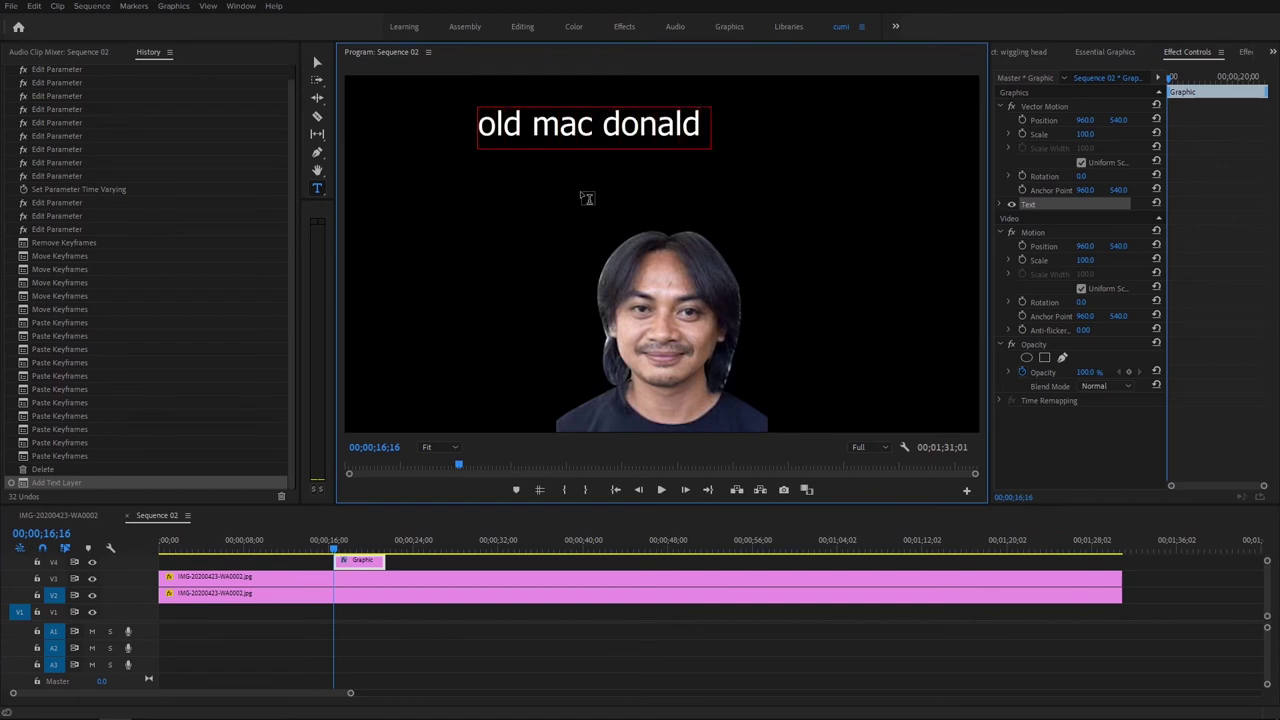
# Step: Type the caption 'old mac donald has a farm' and move its Graphic clip to the sequence start
pyautogui.write('has a farm')
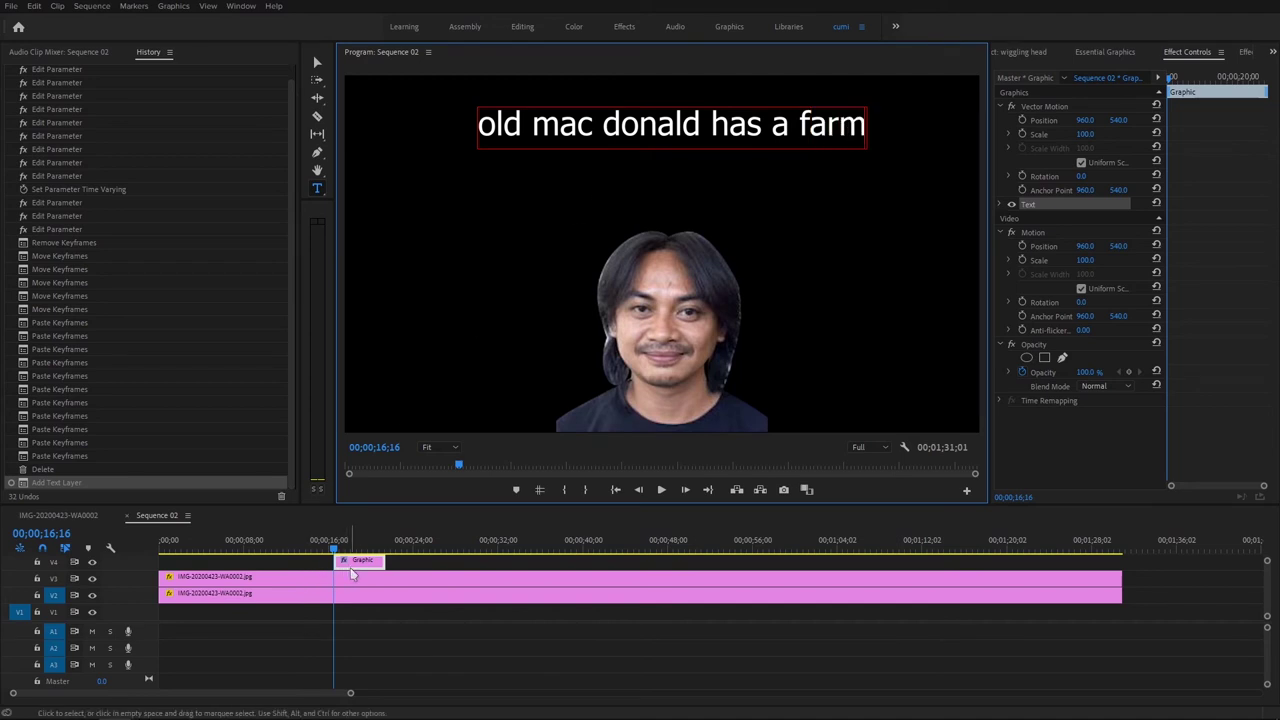
pyautogui.moveTo(351, 573); pyautogui.dragTo(176, 562)
pyautogui.click(157, 550)
# Step: Preview the caption and trim its clip to the first few seconds
pyautogui.press('space')
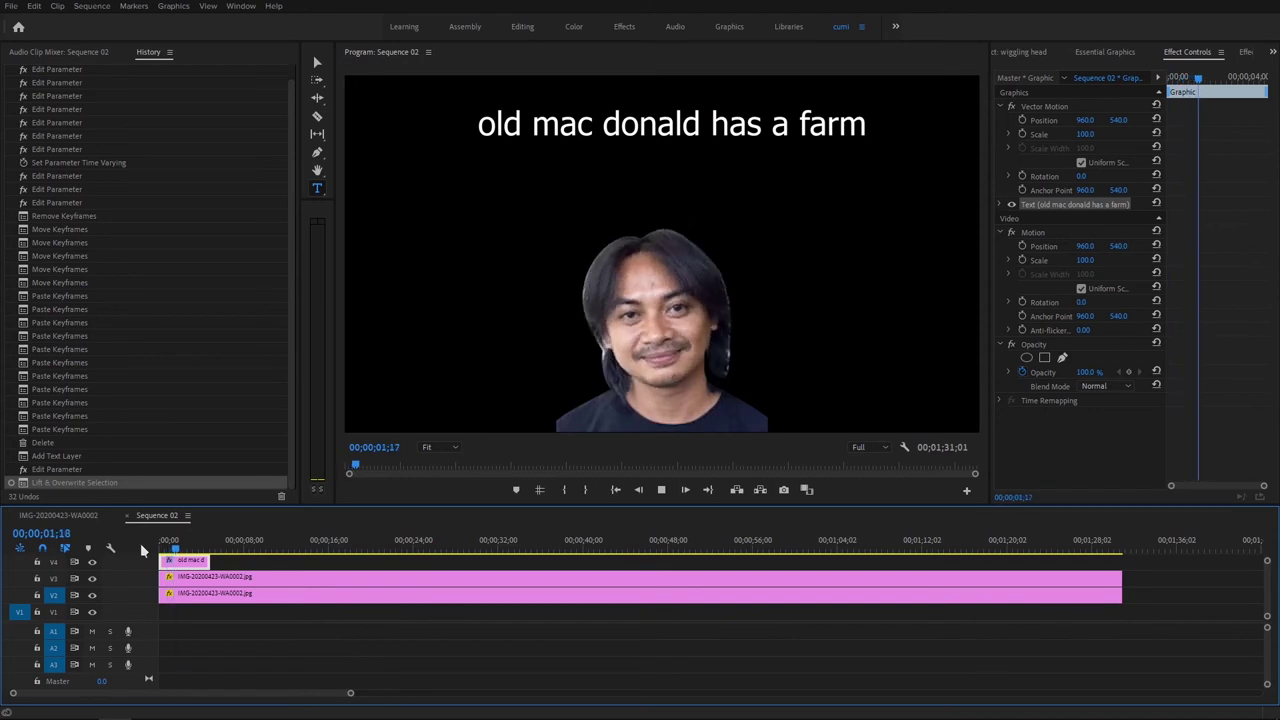
pyautogui.press('space')
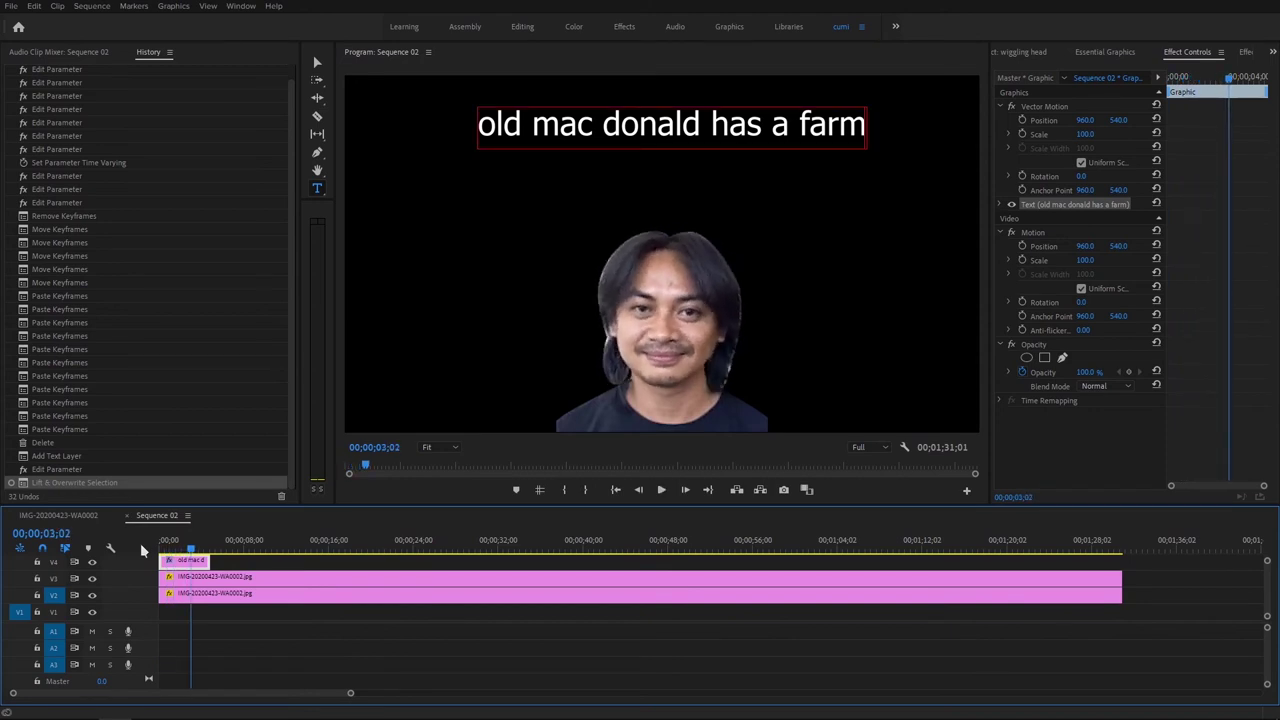
pyautogui.moveTo(208, 561); pyautogui.dragTo(186, 561)
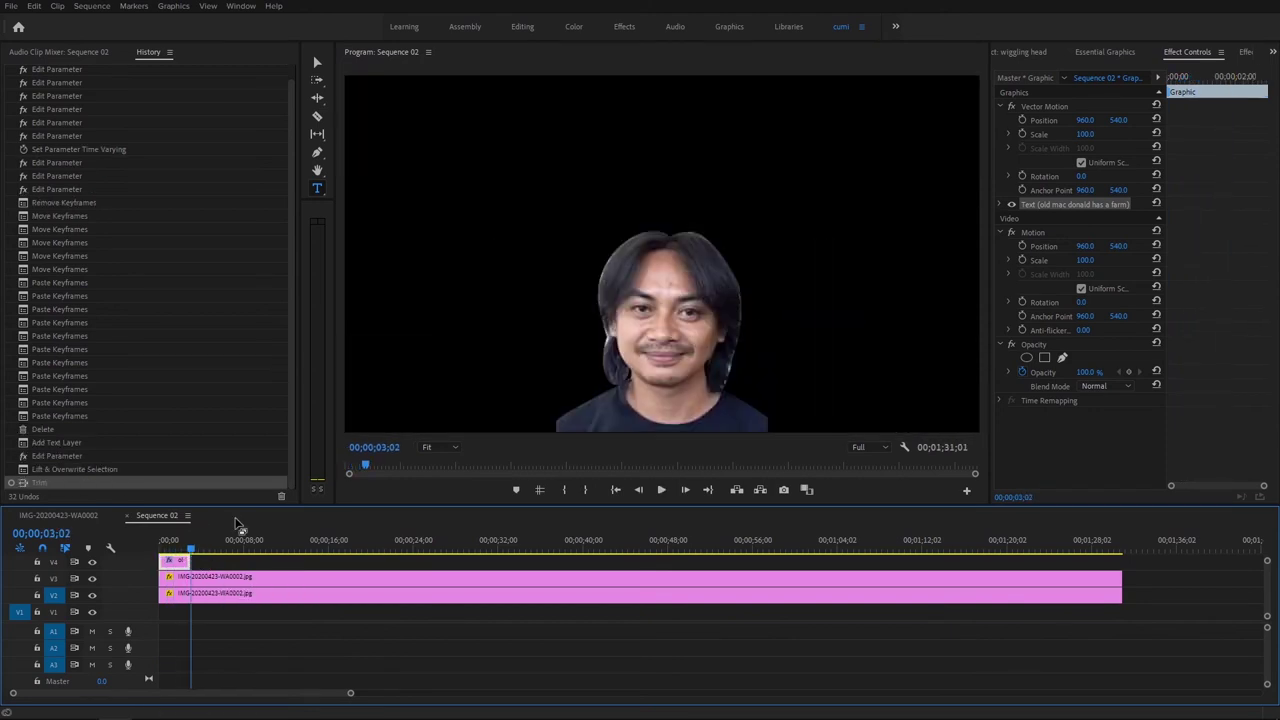
# Step: Add a second text caption reading 'ia ia oooooo' in the Program monitor
pyautogui.click(499, 135)
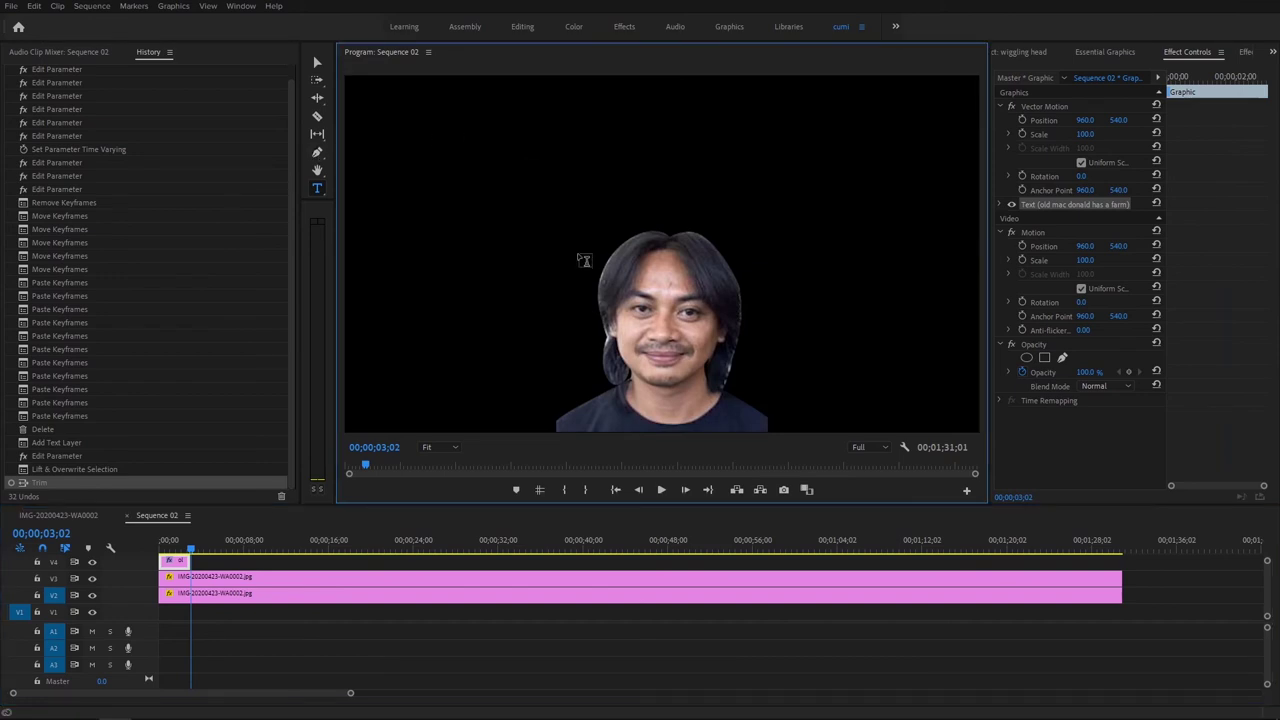
pyautogui.click(507, 152)
pyautogui.write('ia ia oooooo')
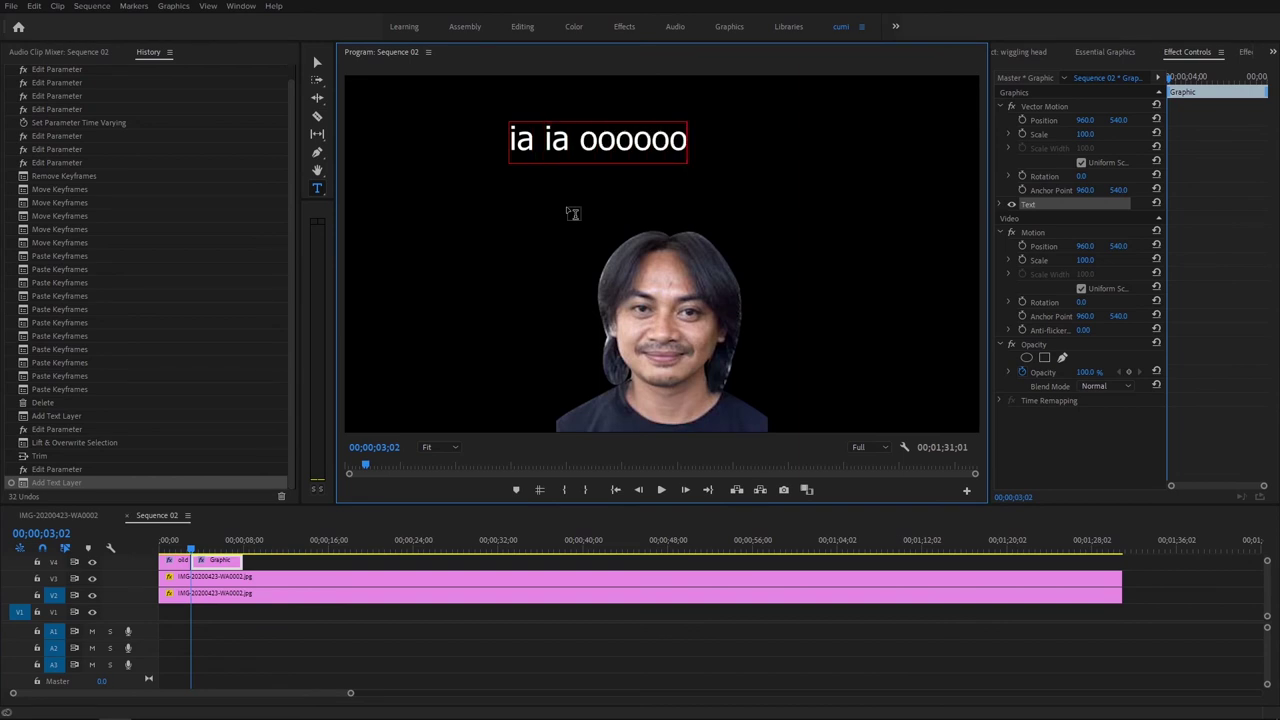
pyautogui.click(255, 562)
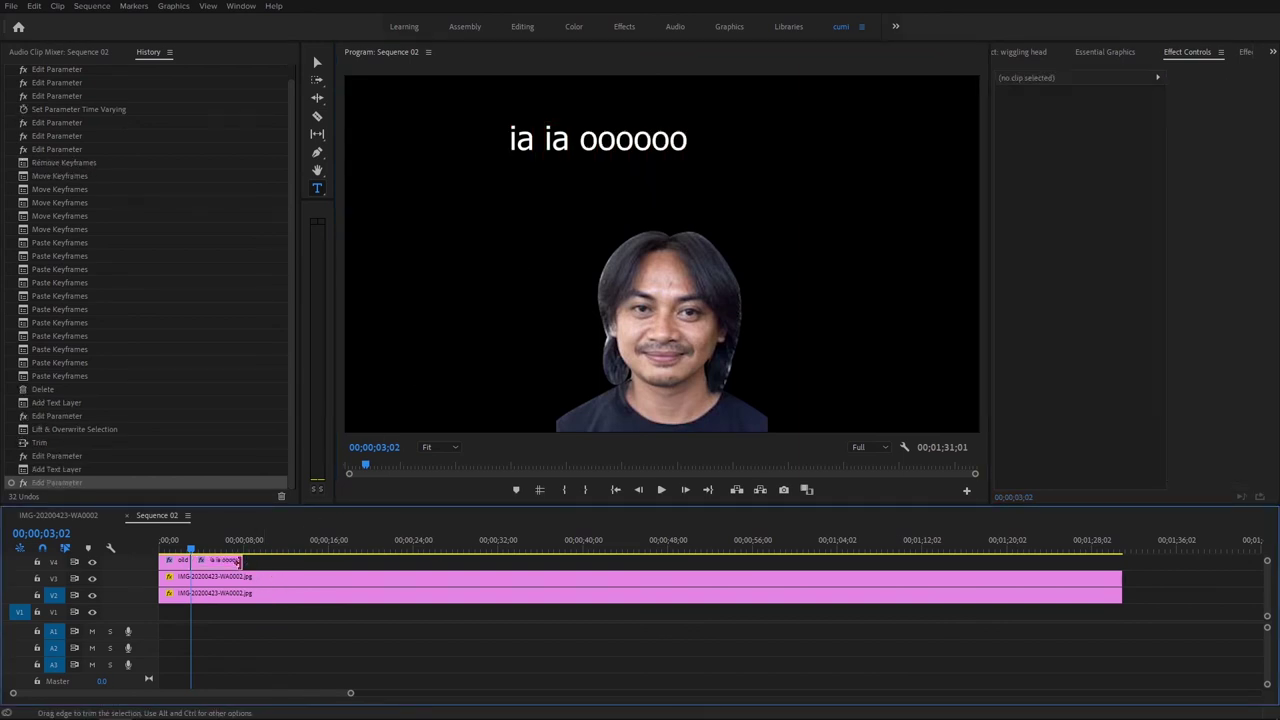
# Step: Play the sequence from the start and trim the 'ia ia oooooo' clip to end at the playhead
pyautogui.click(166, 545)
pyautogui.press('space')
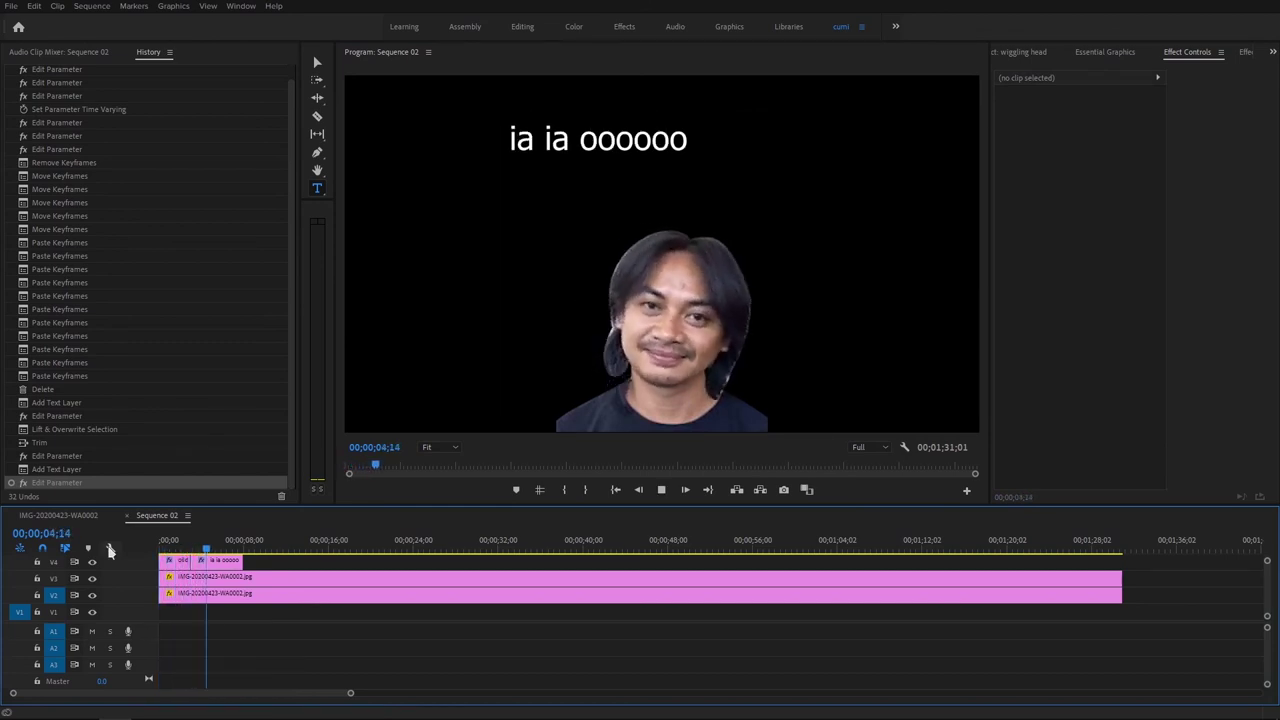
pyautogui.press('space')
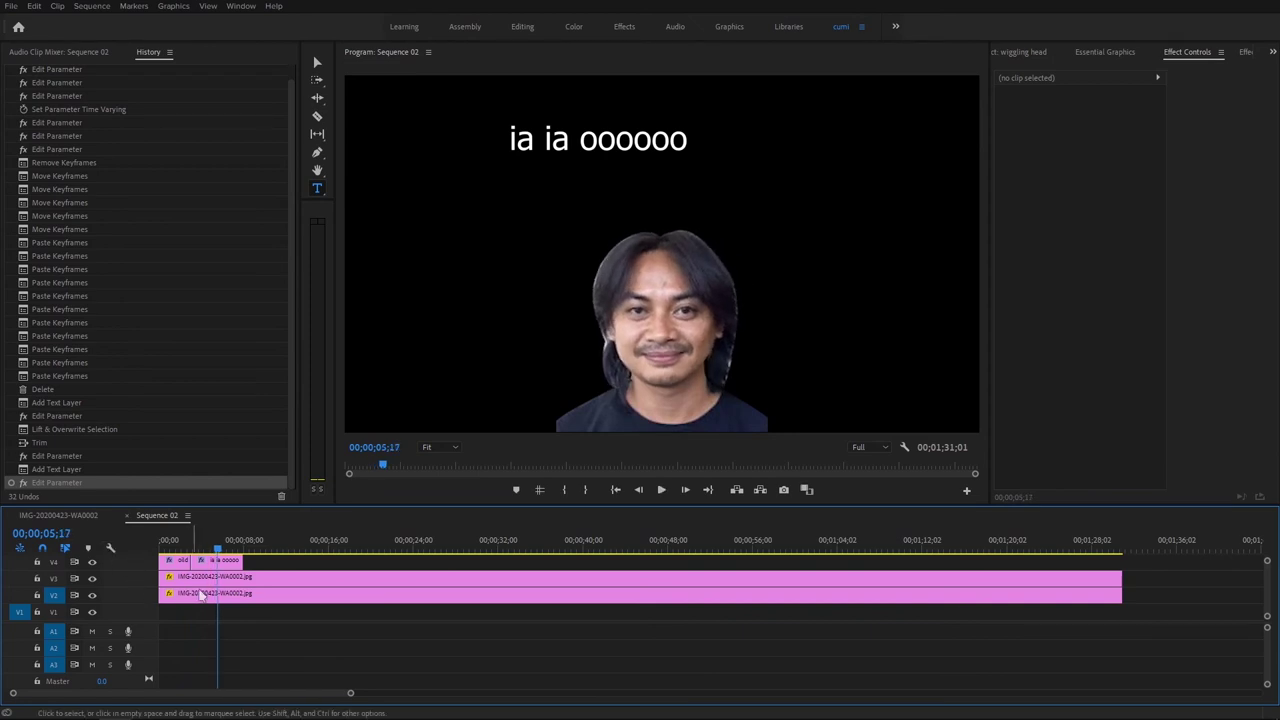
pyautogui.moveTo(240, 562); pyautogui.dragTo(178, 545)
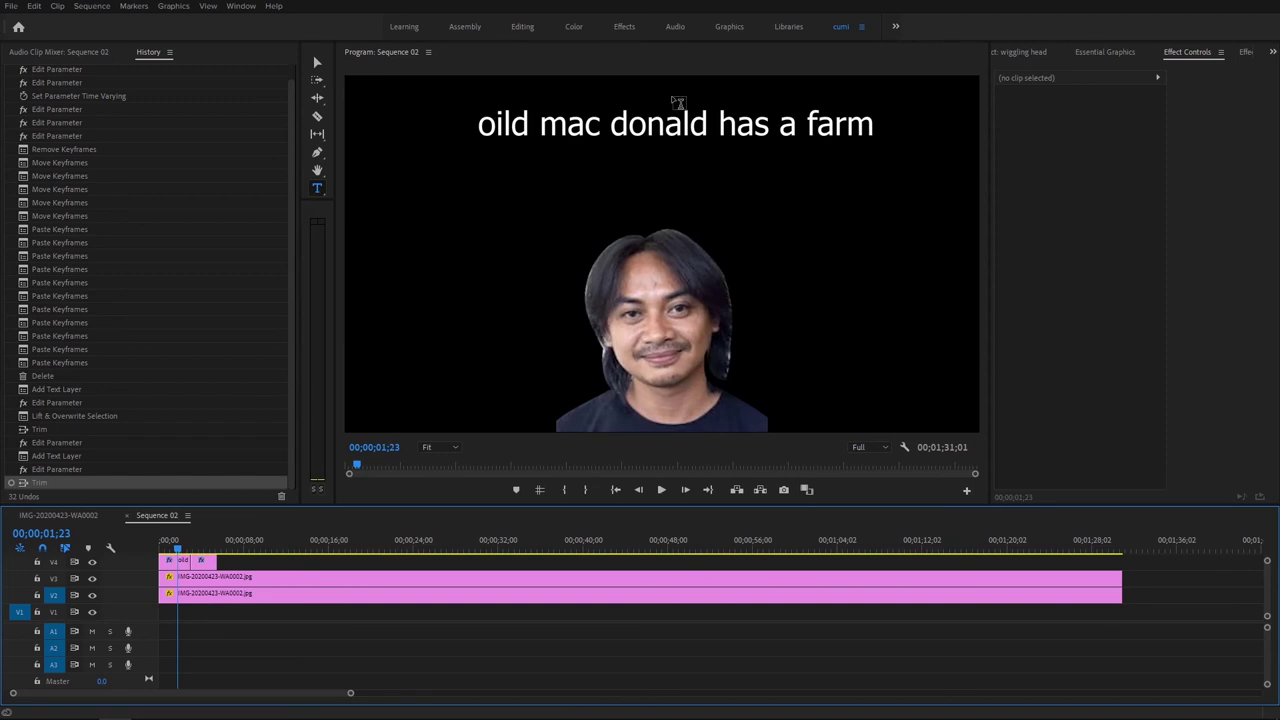
# Step: Set the 'old mac donald has a farm' caption's font to MV Boli
pyautogui.click(676, 124)
pyautogui.click(1012, 232)
pyautogui.click(1096, 248)
pyautogui.click(1096, 248)
pyautogui.scroll(-2, 1096, 249)
pyautogui.scroll(-2, 1096, 249)
pyautogui.scroll(-2, 1096, 249)
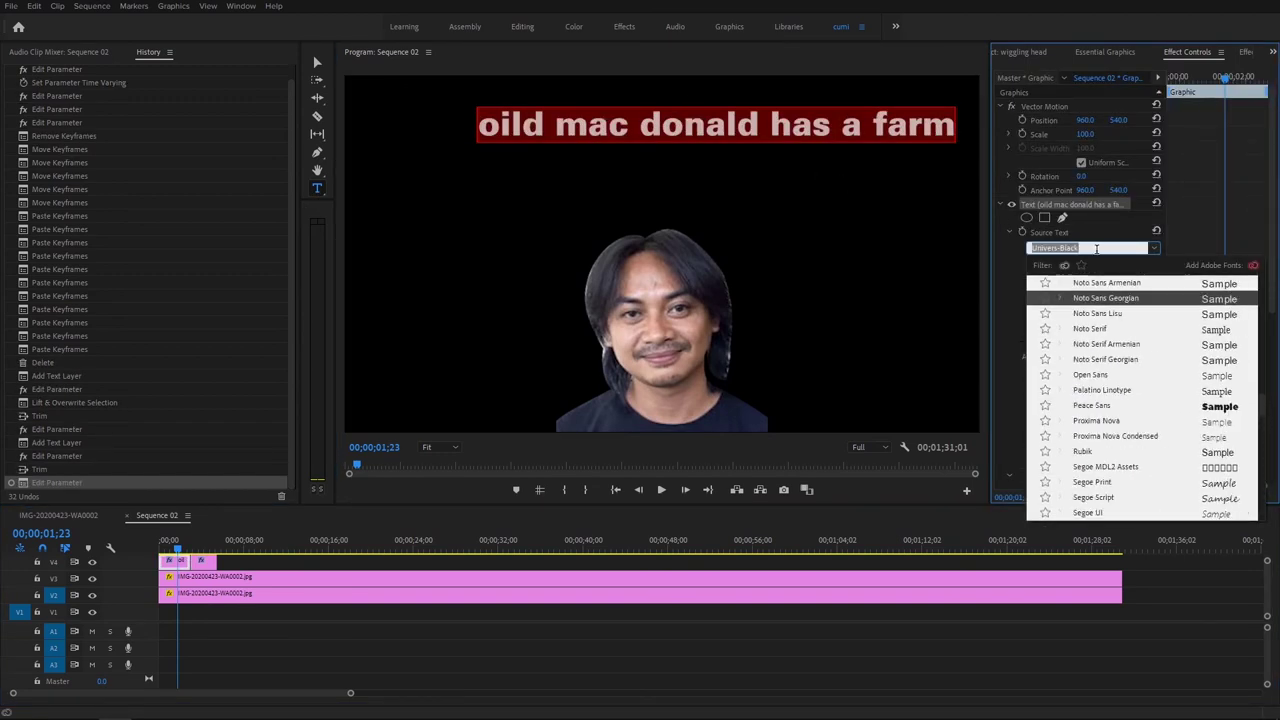
pyautogui.scroll(-2, 1096, 249)
pyautogui.click(1086, 313)
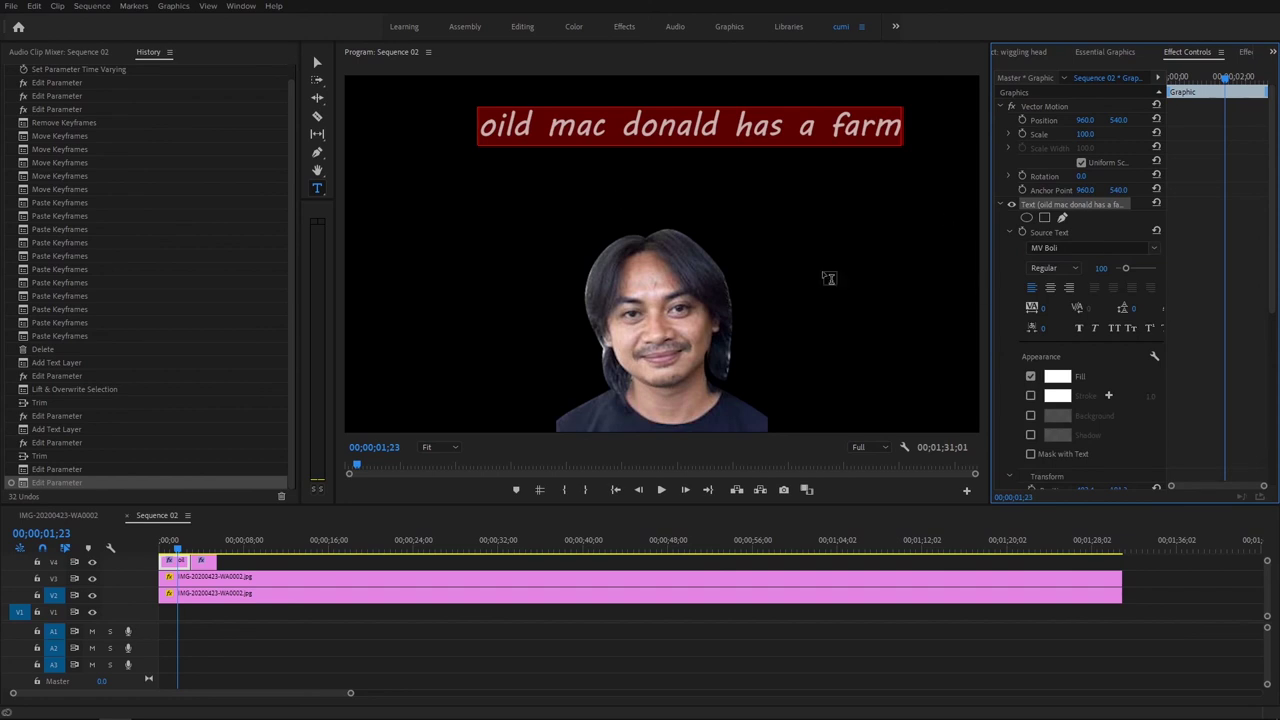
# Step: Centre the first caption horizontally, move it near the top of the frame, and preview
pyautogui.click(1090, 51)
pyautogui.click(1069, 216)
pyautogui.click(1125, 216)
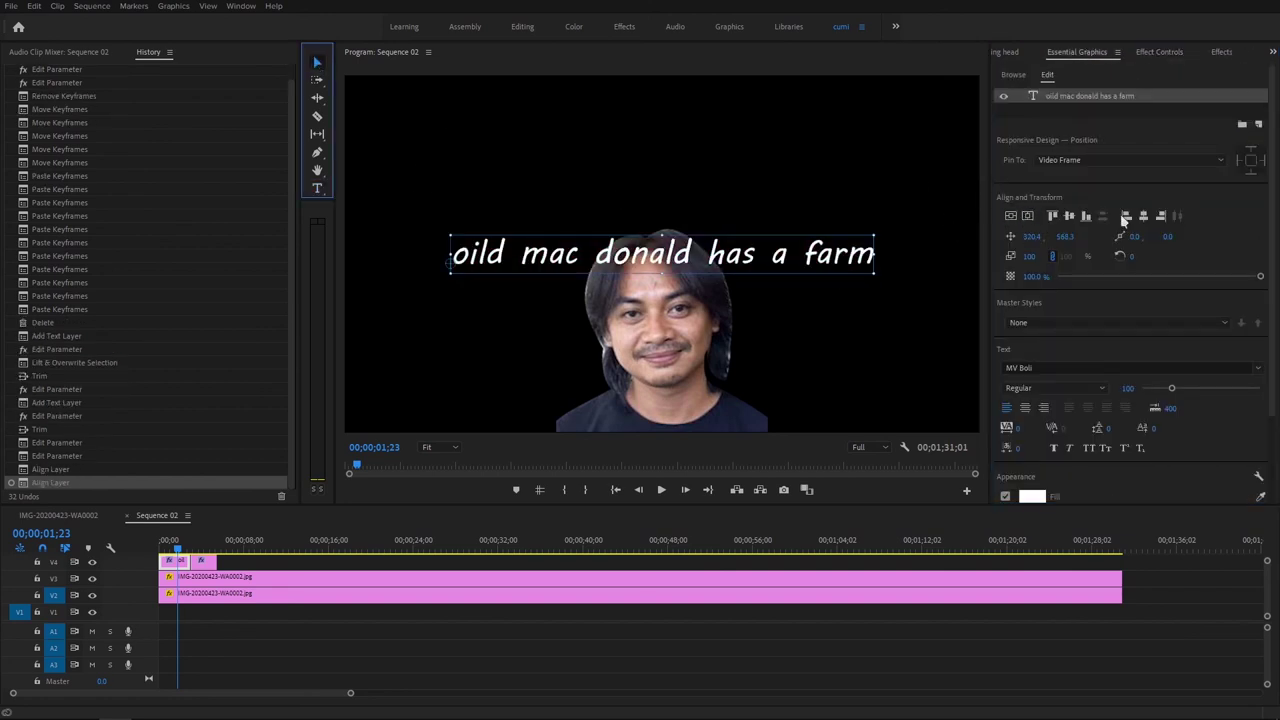
pyautogui.moveTo(670, 259); pyautogui.dragTo(683, 166)
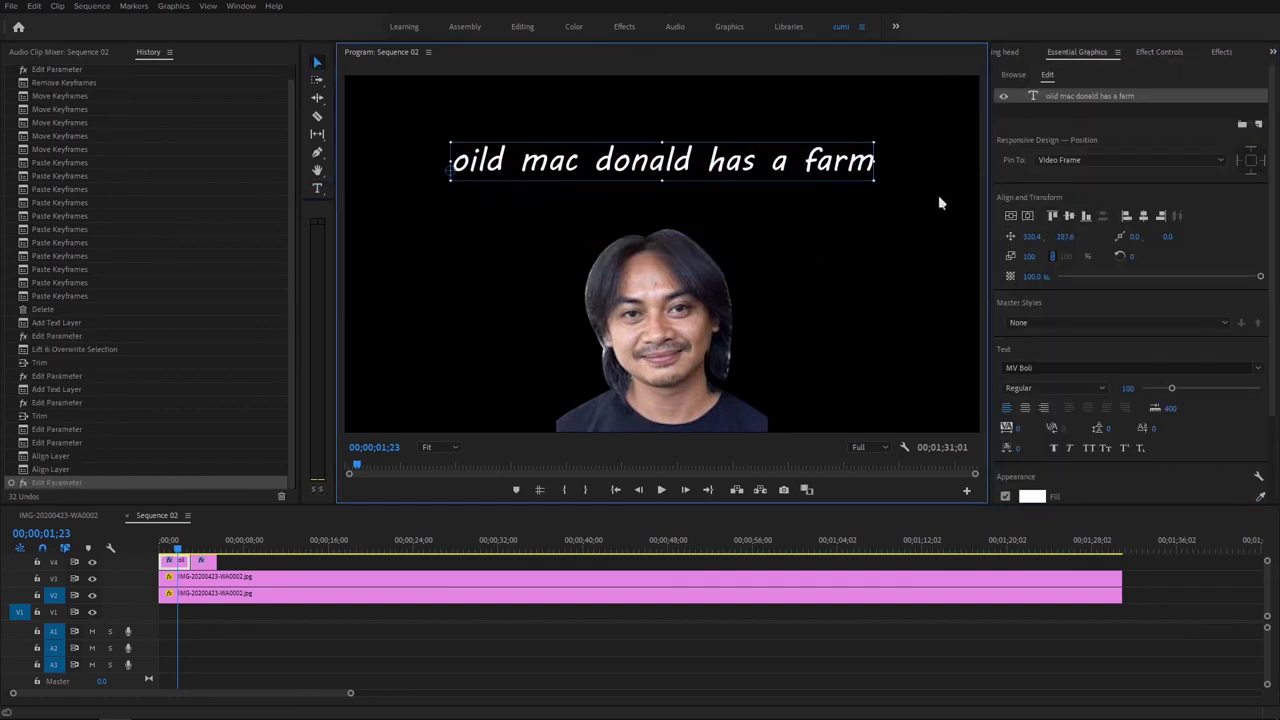
pyautogui.click(1120, 322)
pyautogui.click(1189, 297)
pyautogui.press('space')
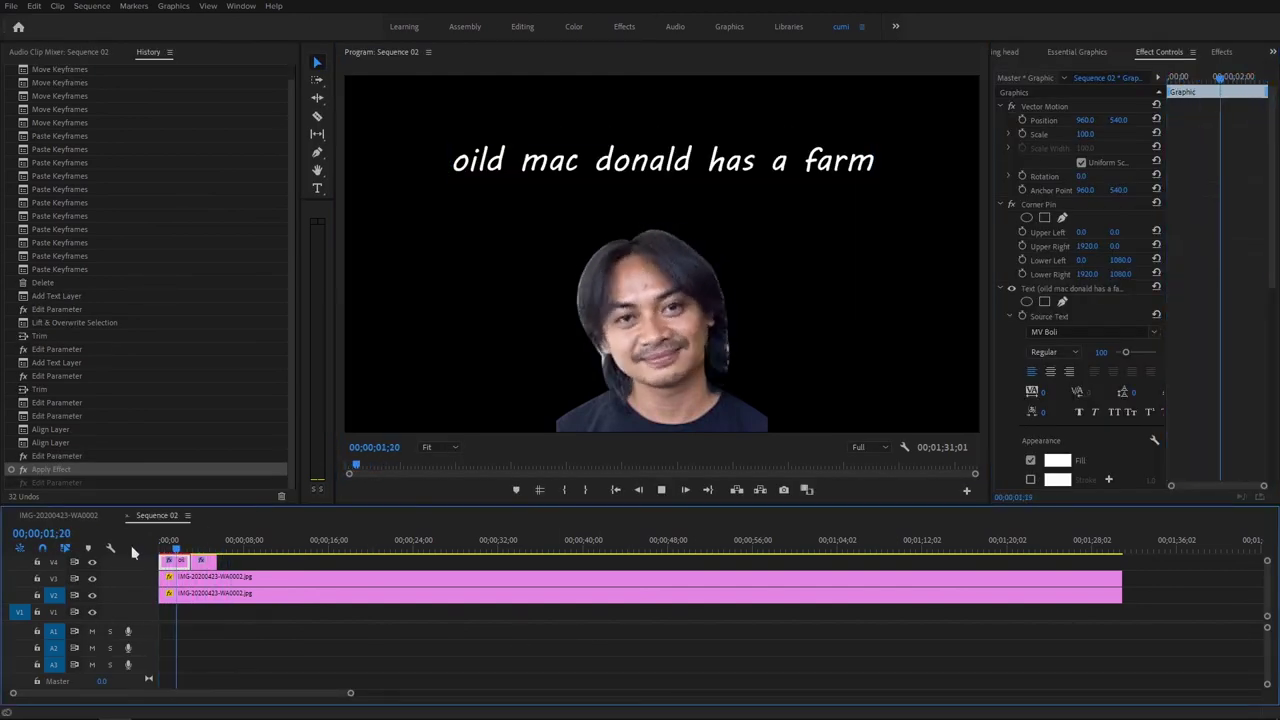
# Step: Centre the 'ia ia oooooo' caption near the frame top and set its font to Segoe Print
pyautogui.press('space')
pyautogui.press('space')
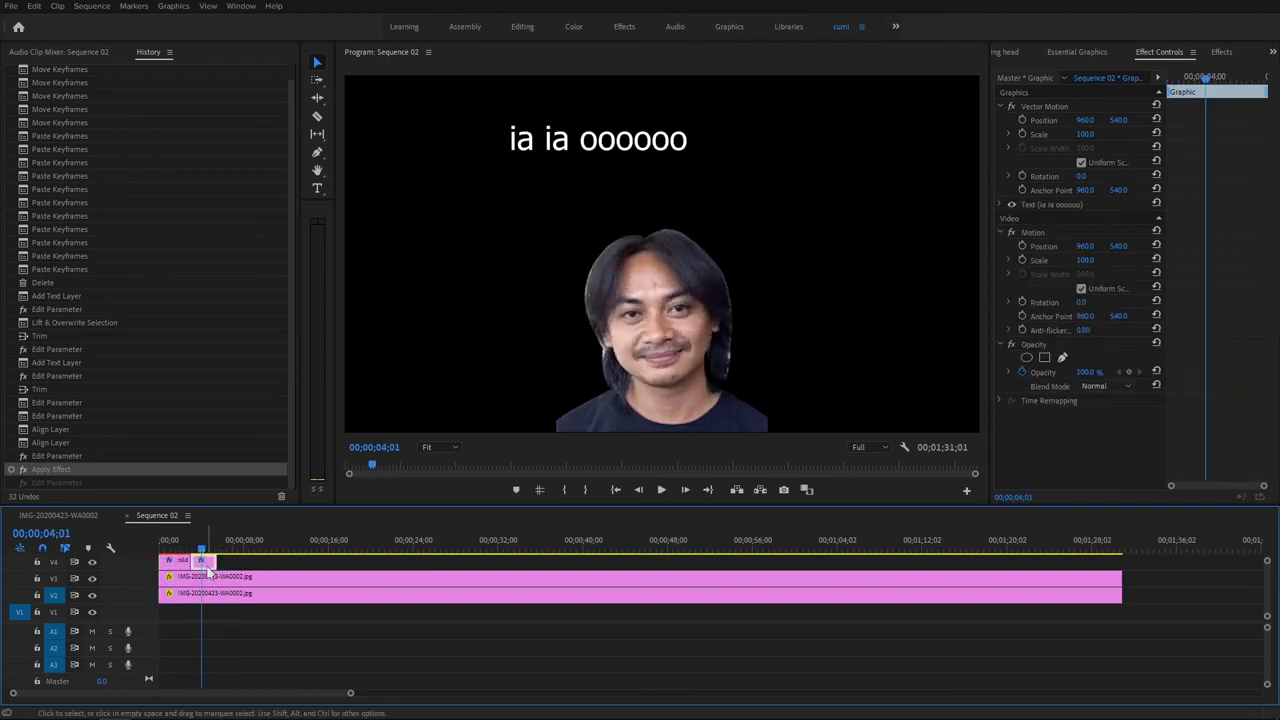
pyautogui.click(1163, 57)
pyautogui.click(1077, 51)
pyautogui.click(1036, 51)
pyautogui.click(1104, 48)
pyautogui.click(1040, 96)
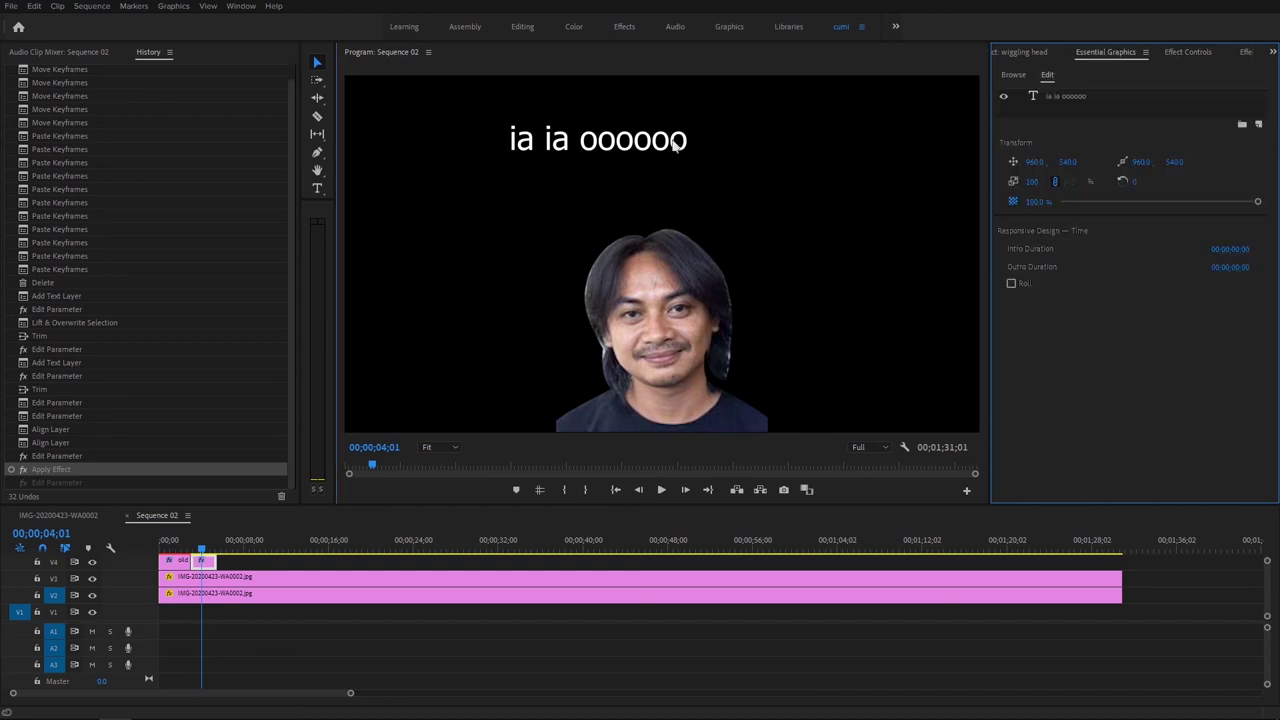
pyautogui.click(1027, 216)
pyautogui.click(1010, 216)
pyautogui.moveTo(664, 258); pyautogui.dragTo(664, 170)
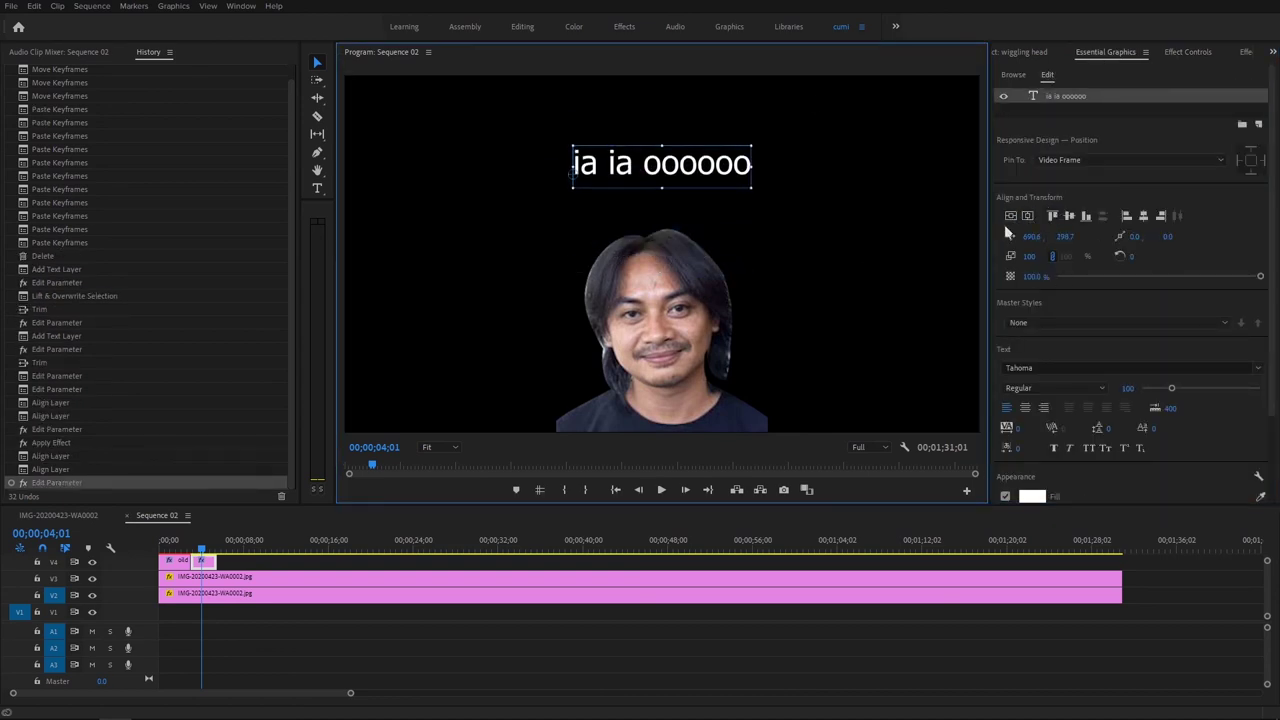
pyautogui.click(1187, 367)
pyautogui.click(1115, 480)
# Step: Lengthen the second caption's Graphic clip and play the sequence from the start
pyautogui.click(240, 540)
pyautogui.moveTo(220, 540); pyautogui.dragTo(209, 540)
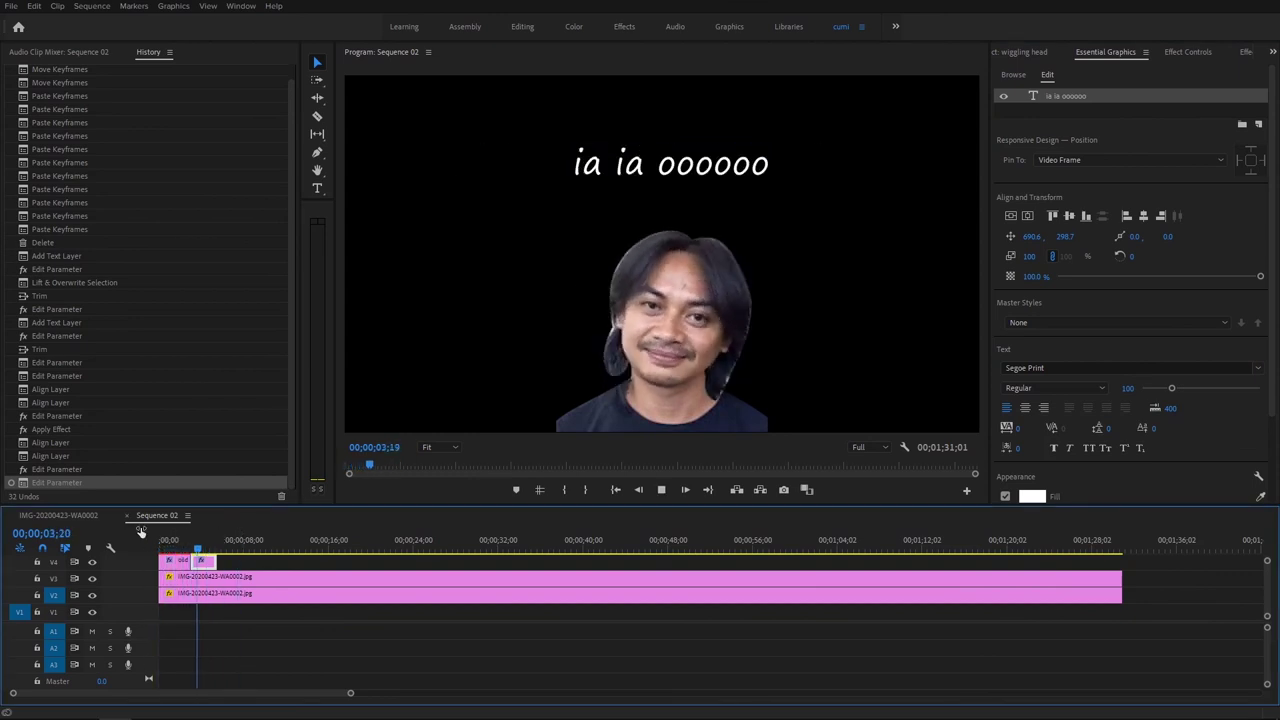
pyautogui.click(262, 668)
pyautogui.click(172, 545)
pyautogui.moveTo(215, 560)
pyautogui.mouseDown()
pyautogui.moveTo(227, 560)
pyautogui.moveTo(149, 540)
pyautogui.mouseUp()
pyautogui.press('space')
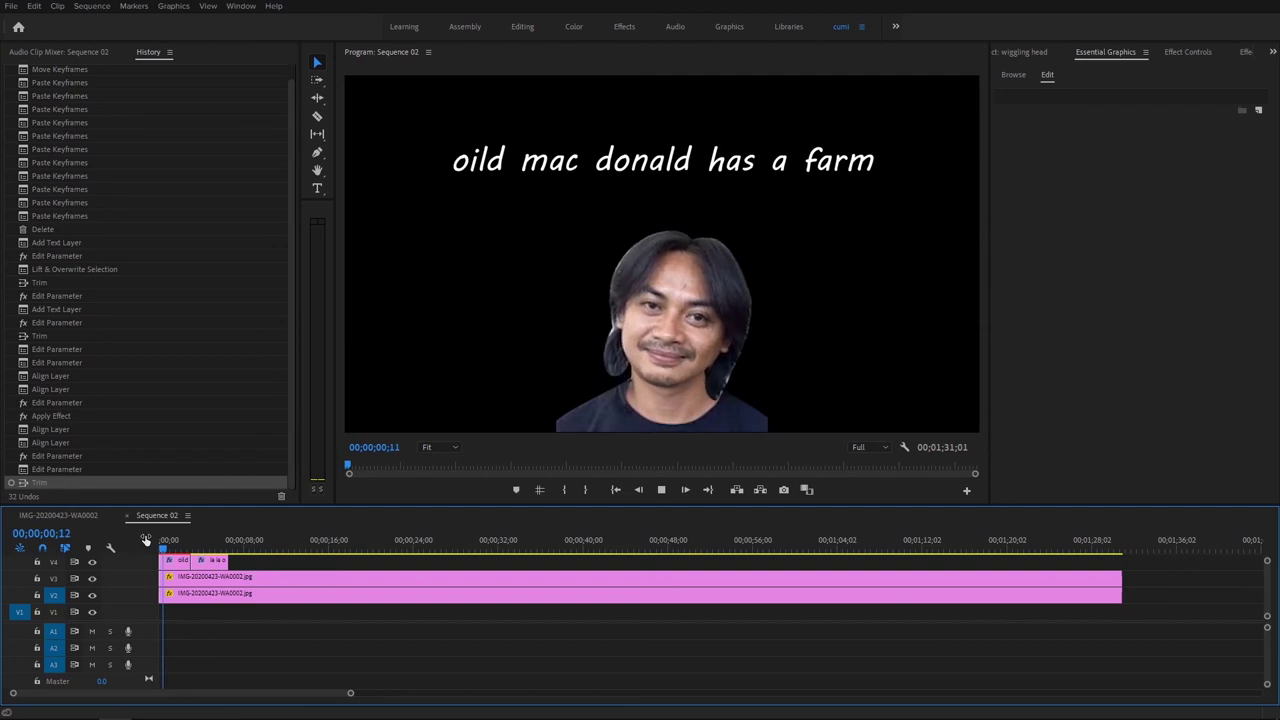